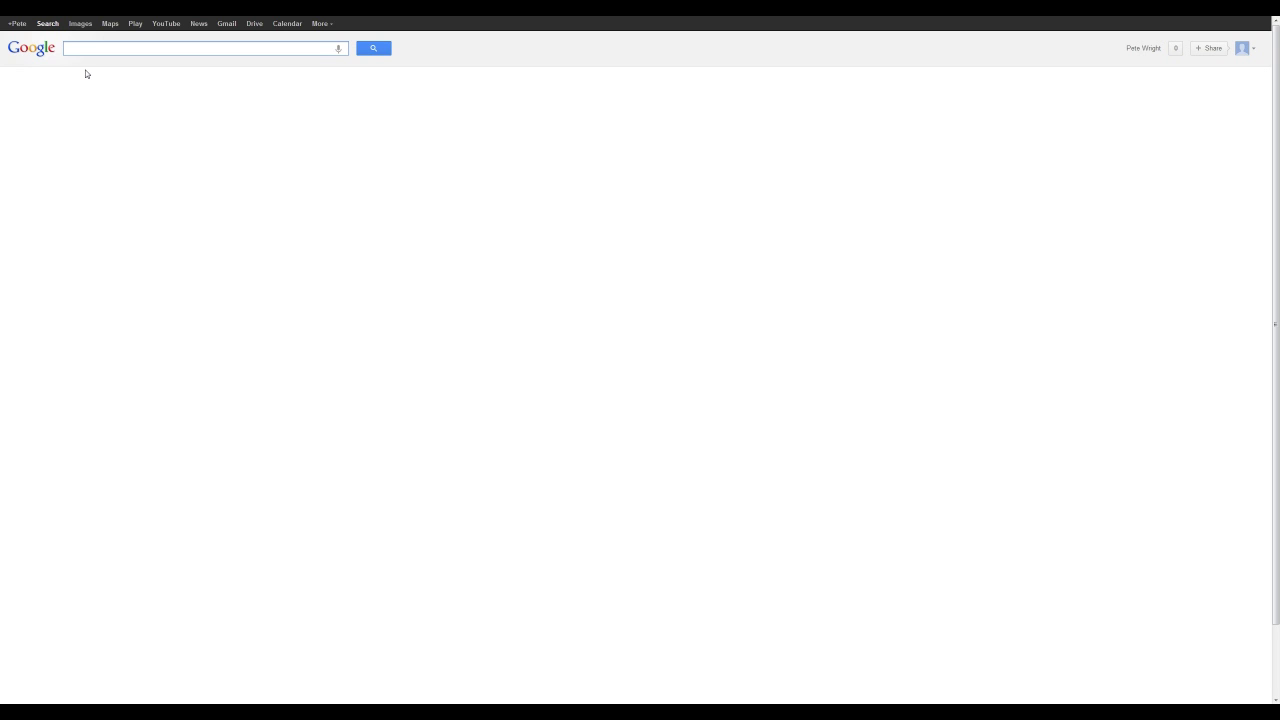
Step: Search Google for the ICAO codes of Gatwick and Paris Charles de Gaulle
{"action": "type", "text": "gatwick ica"}
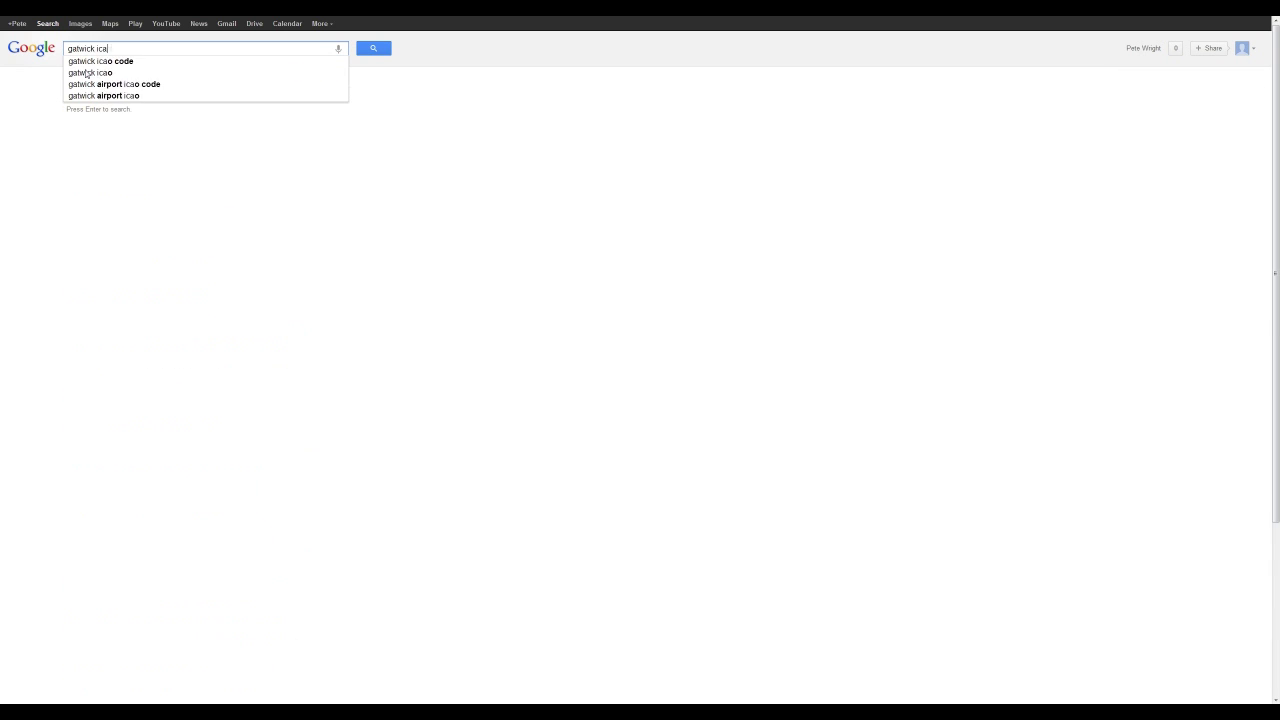
{"action": "type", "text": "o cdode"}
{"action": "key", "text": "Return"}
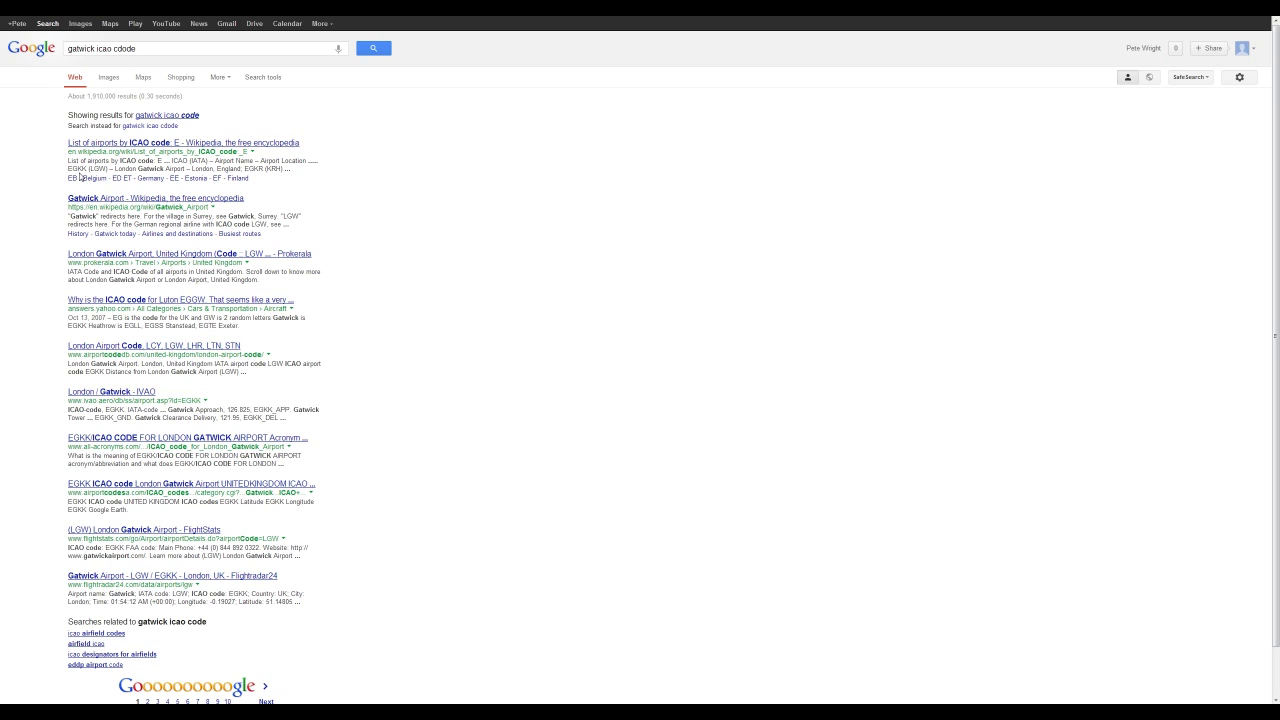
{"action": "left_click_drag", "start_coordinate": [140, 48], "coordinate": [35, 48]}
{"action": "type", "text": "Paris charel"}
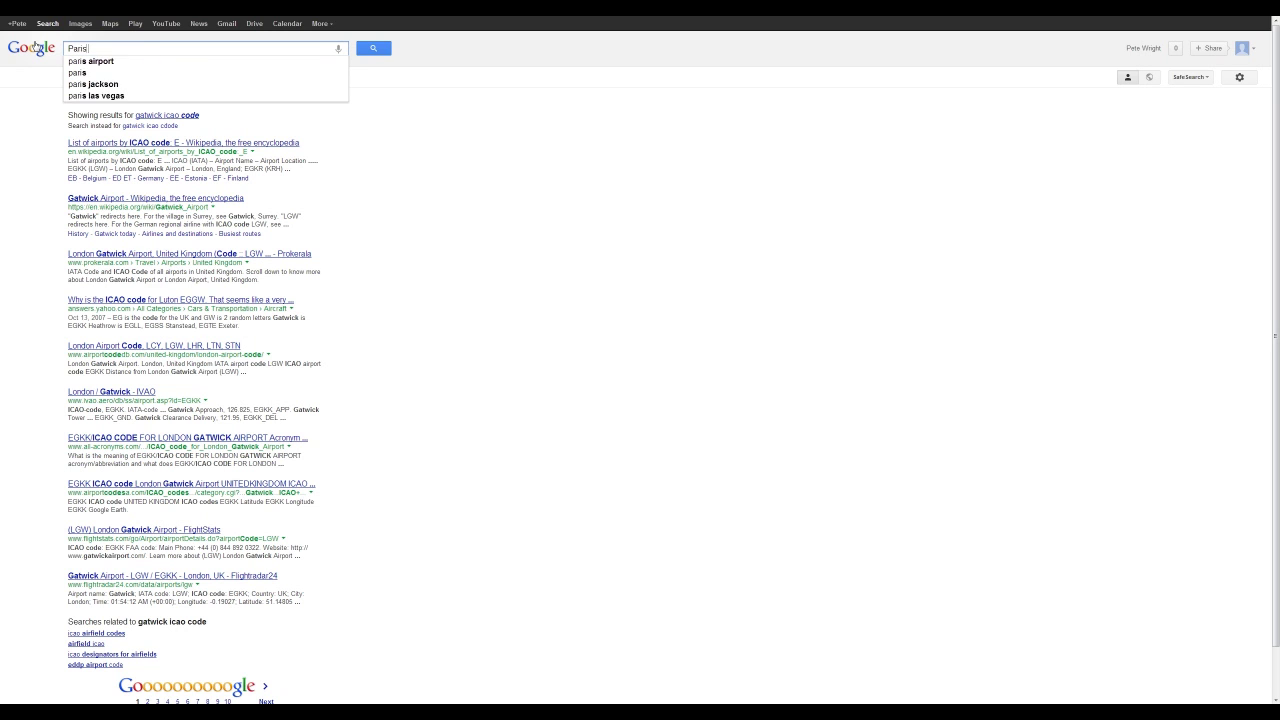
{"action": "key", "text": "BackSpace"}
{"action": "key", "text": "BackSpace"}
{"action": "type", "text": "lesw"}
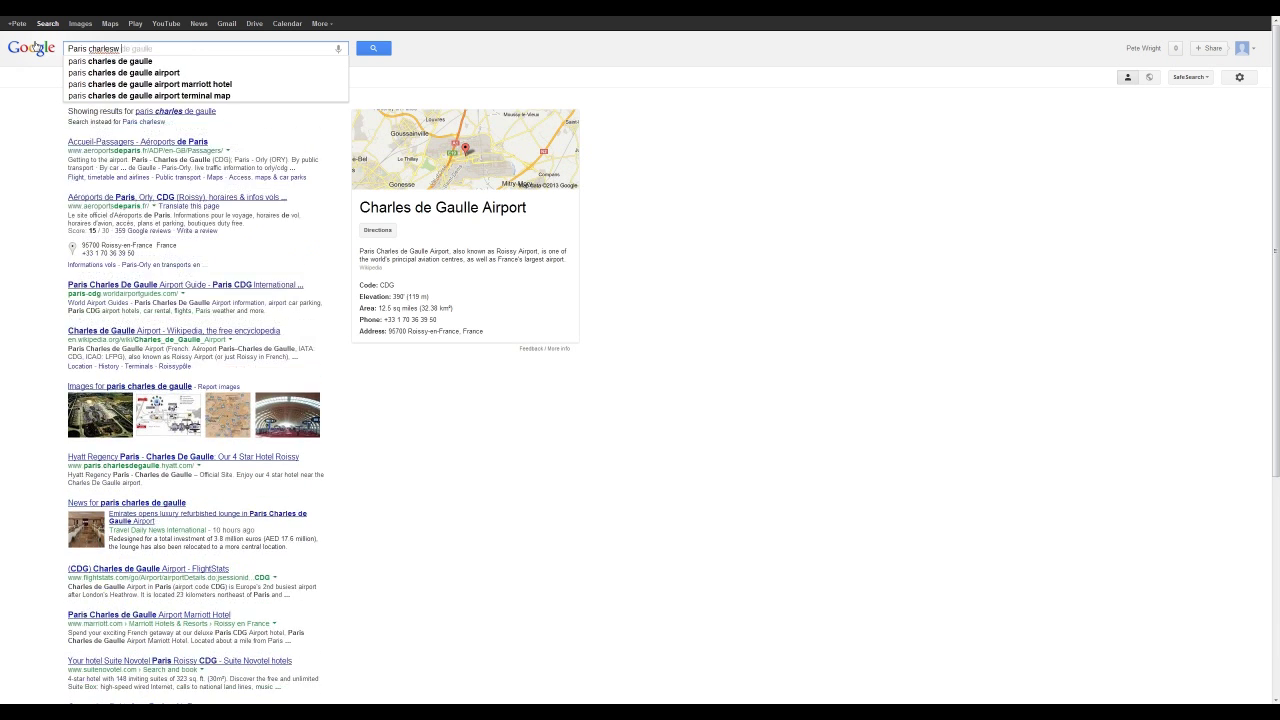
{"action": "type", "text": " de gau"}
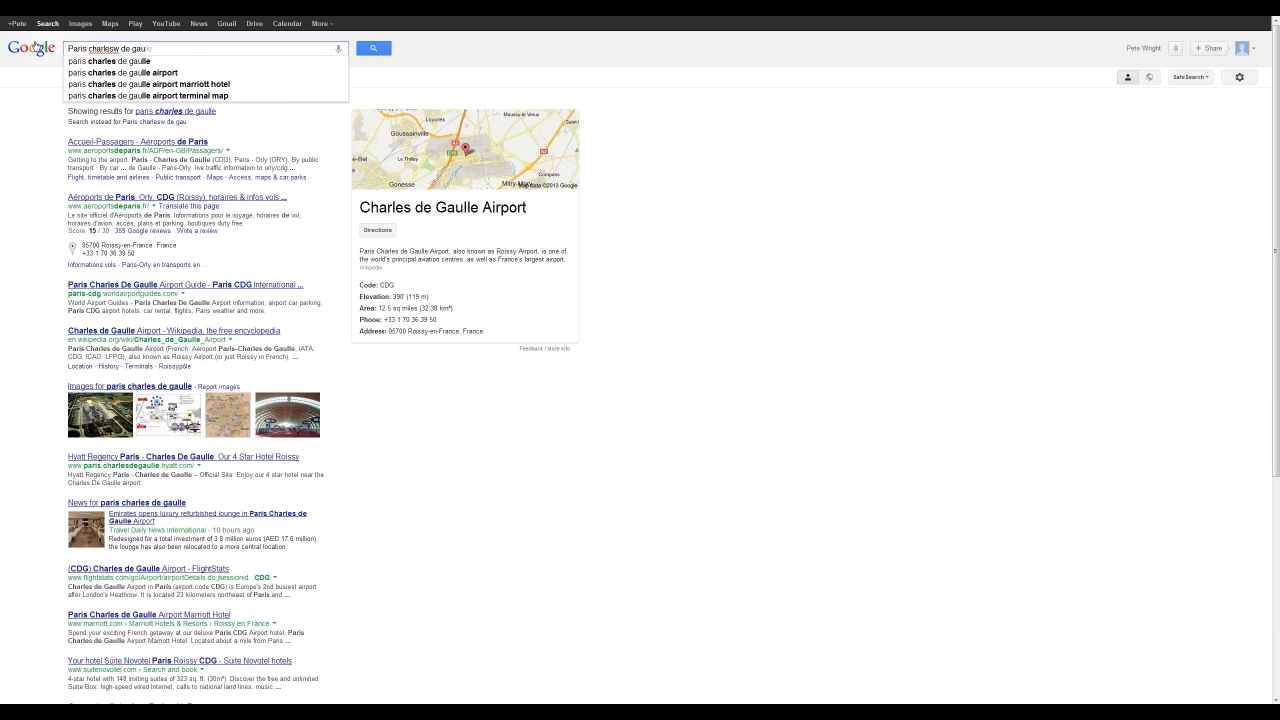
{"action": "type", "text": "lle icao"}
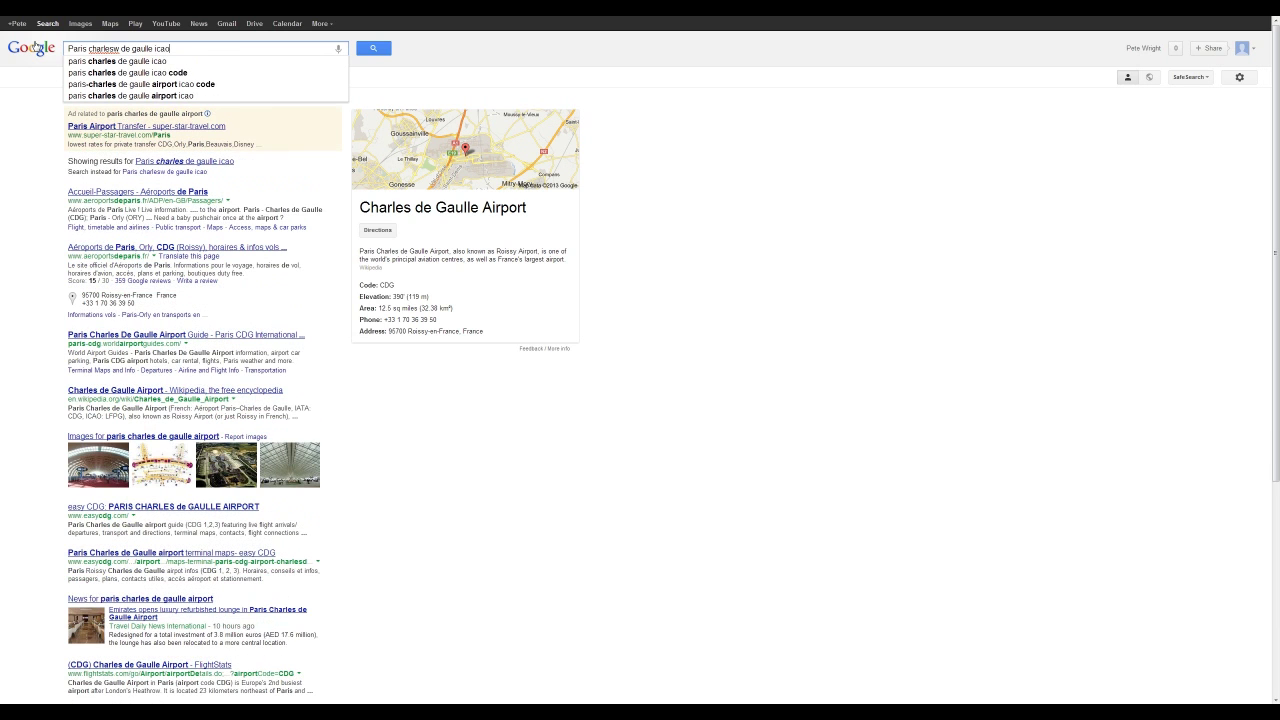
{"action": "key", "text": "Return"}
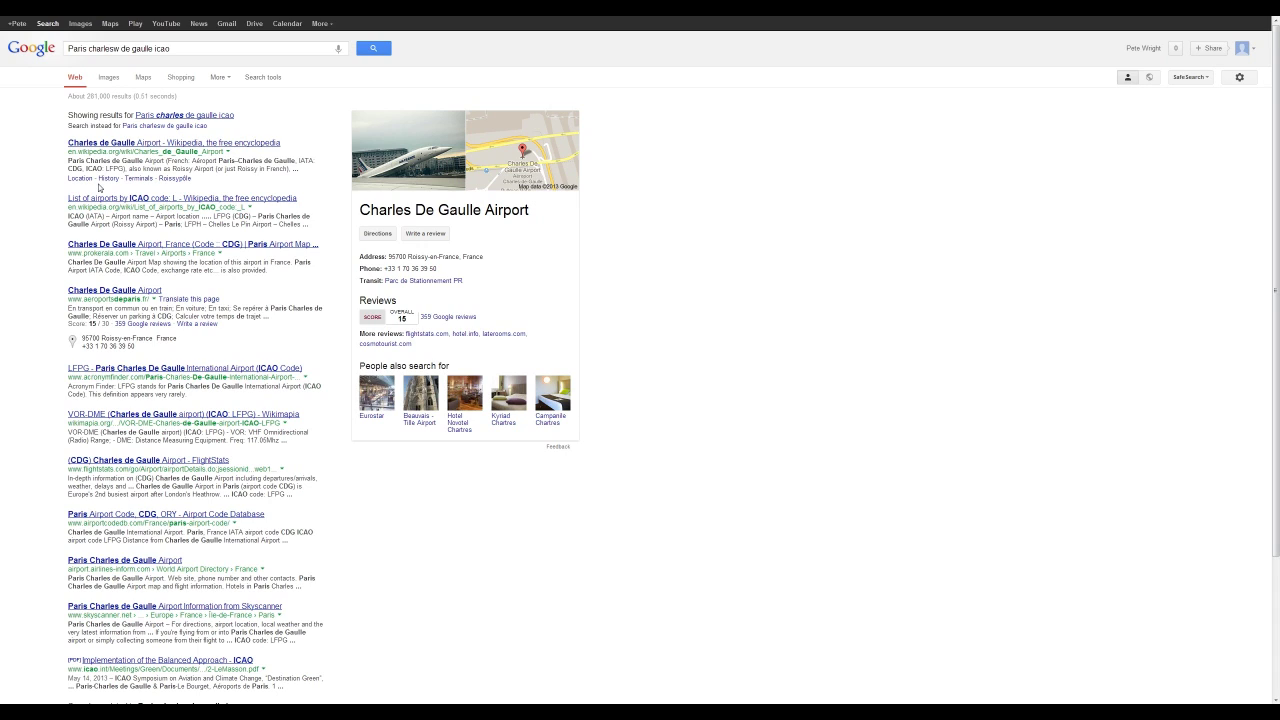
Step: Search 'routefinder fsx' and open the RouteFinder free access result
{"action": "left_click", "coordinate": [170, 48]}
{"action": "left_click_drag", "start_coordinate": [171, 48], "coordinate": [17, 52]}
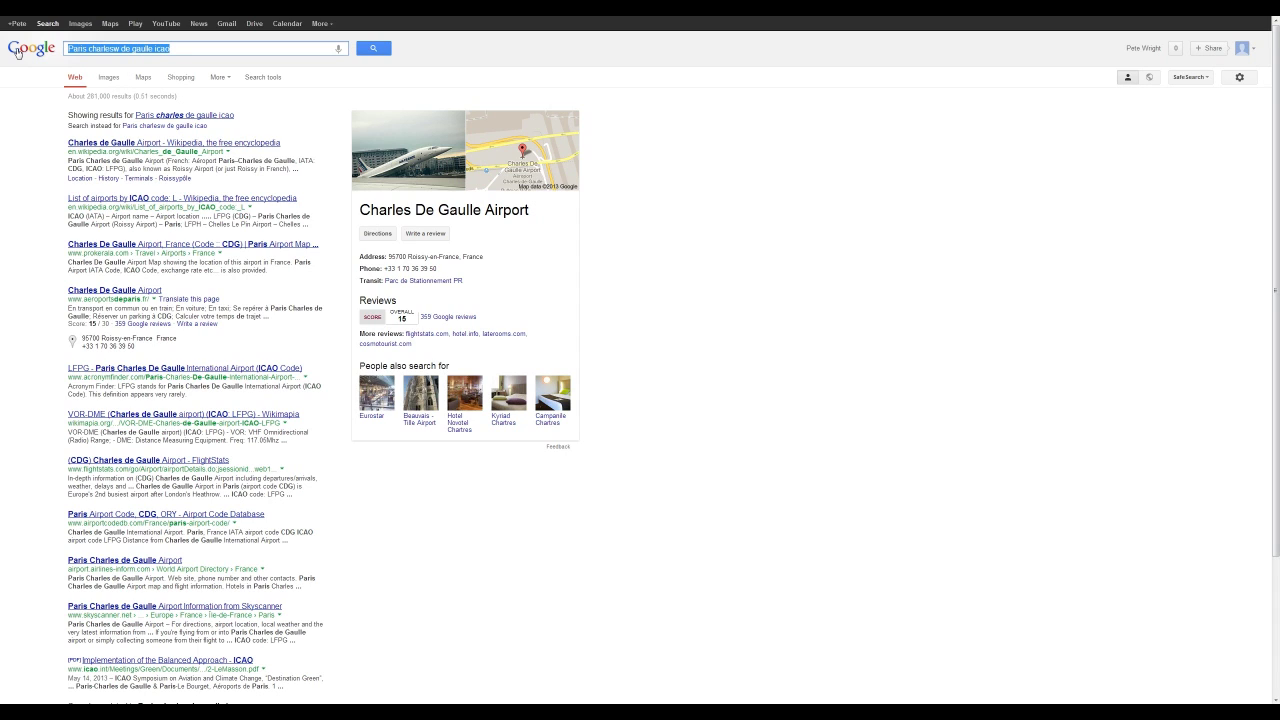
{"action": "type", "text": "rou"}
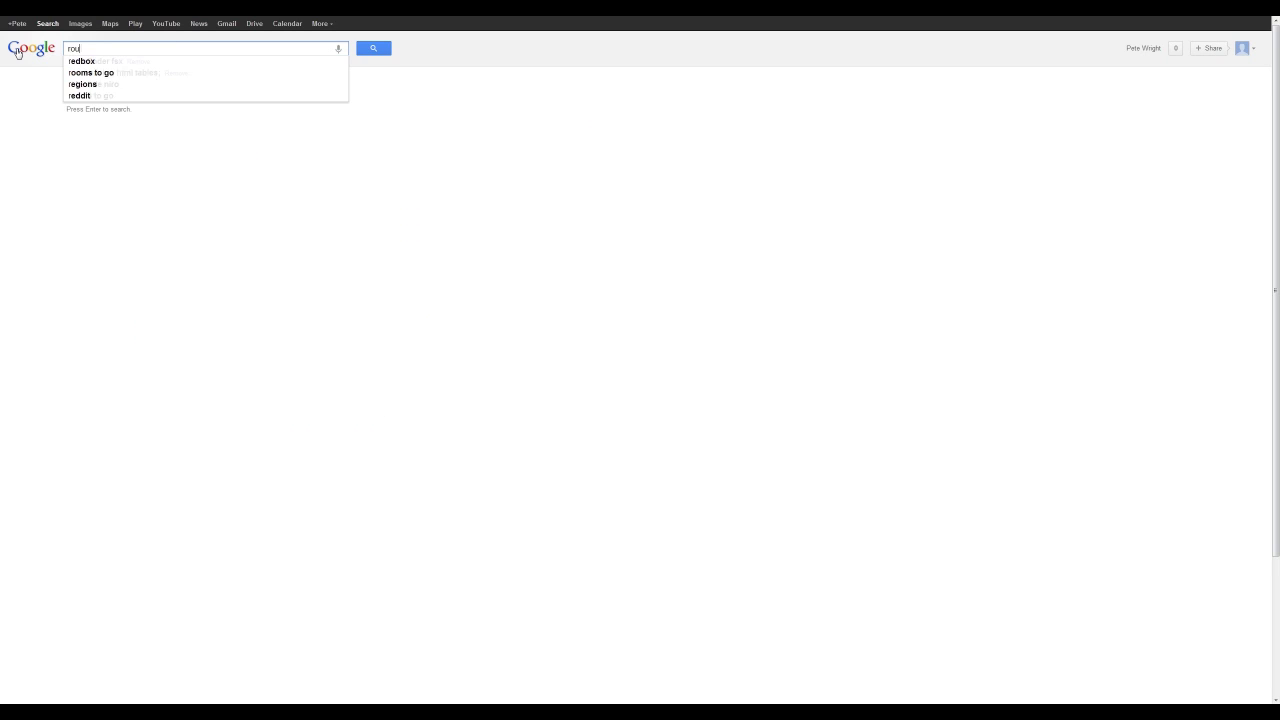
{"action": "type", "text": "tefinder fsx"}
{"action": "key", "text": "Return"}
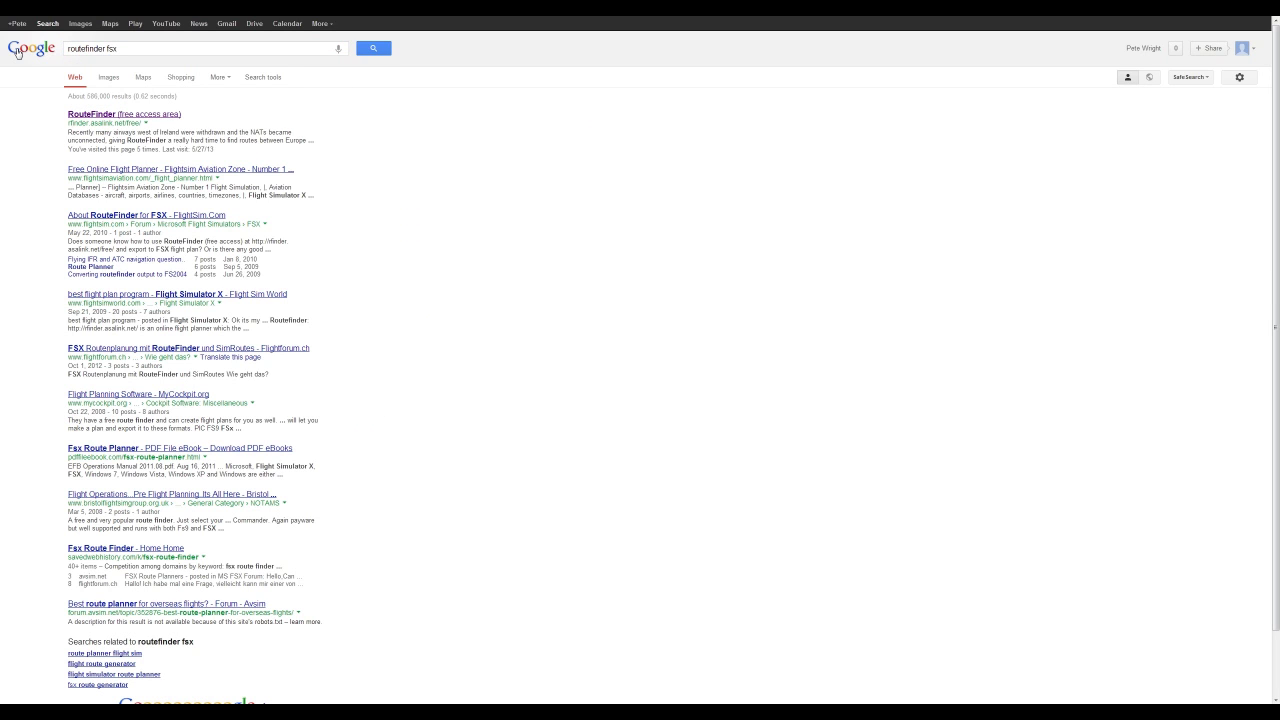
{"action": "left_click", "coordinate": [110, 115]}
Step: Enter egkk as the departure and lfpg as the destination airport
{"action": "left_click", "coordinate": [169, 102]}
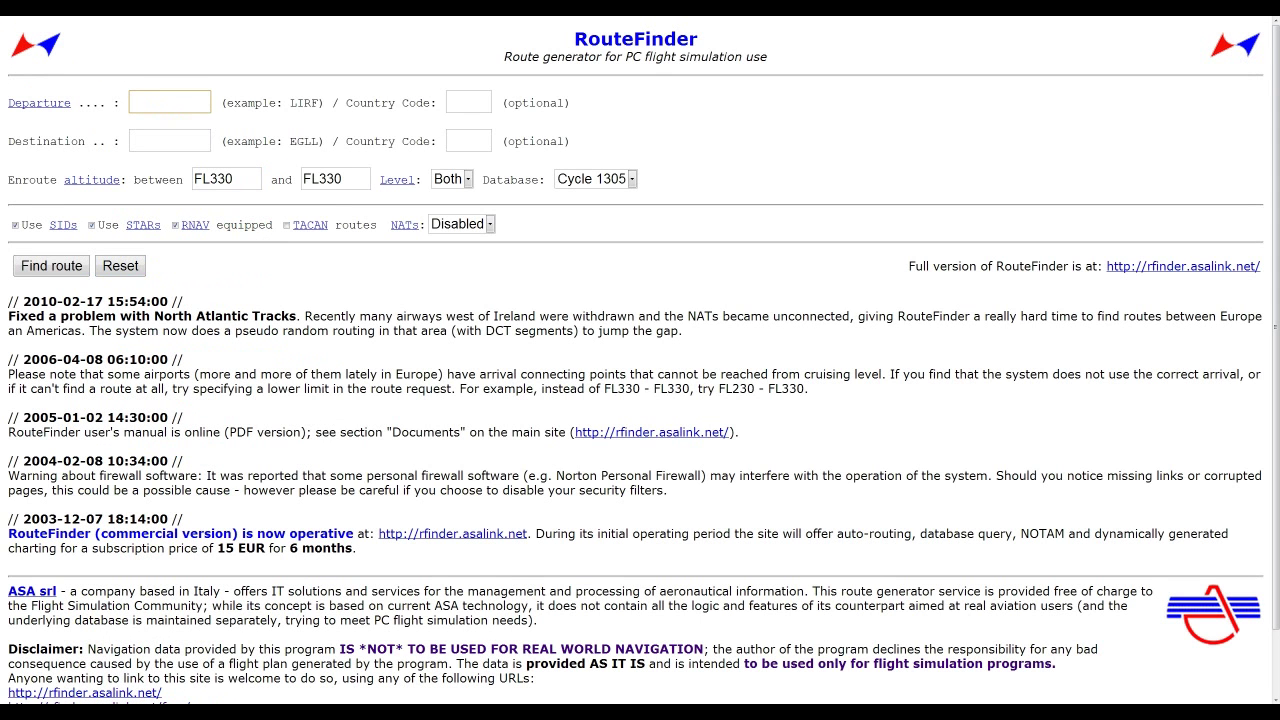
{"action": "type", "text": "egkk"}
{"action": "left_click", "coordinate": [468, 102]}
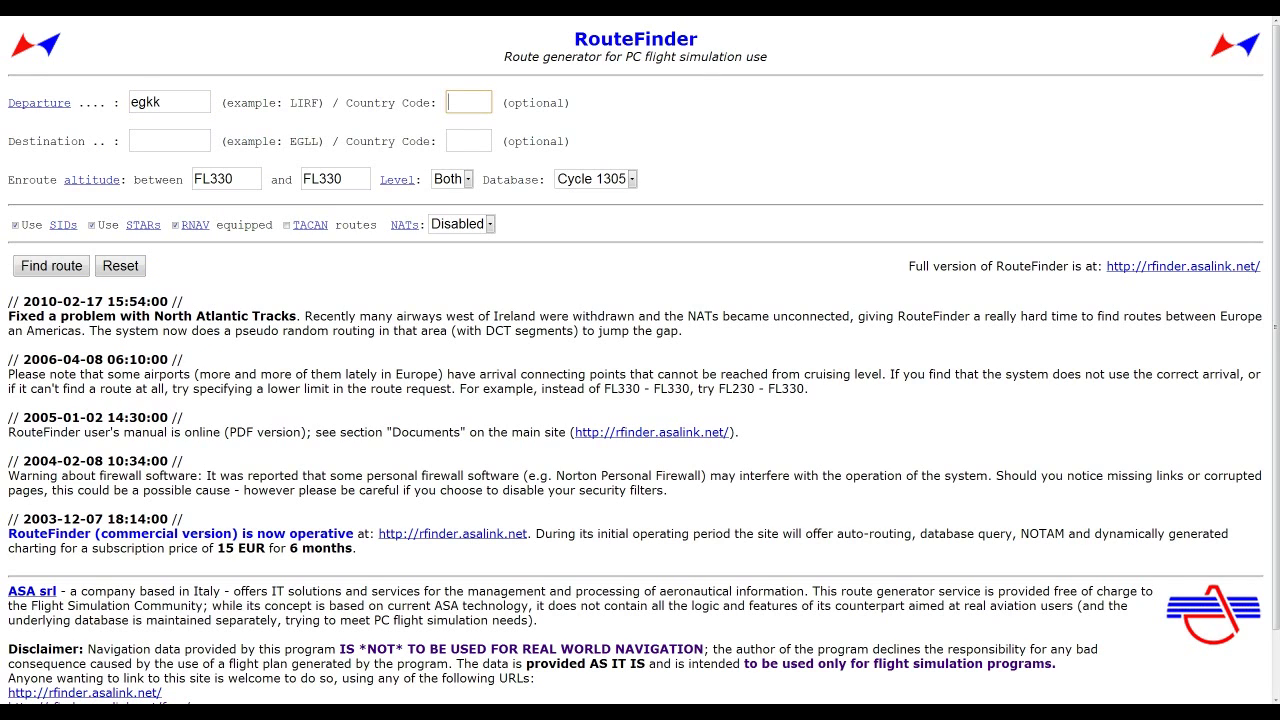
{"action": "left_click", "coordinate": [169, 140]}
{"action": "type", "text": "lfpg"}
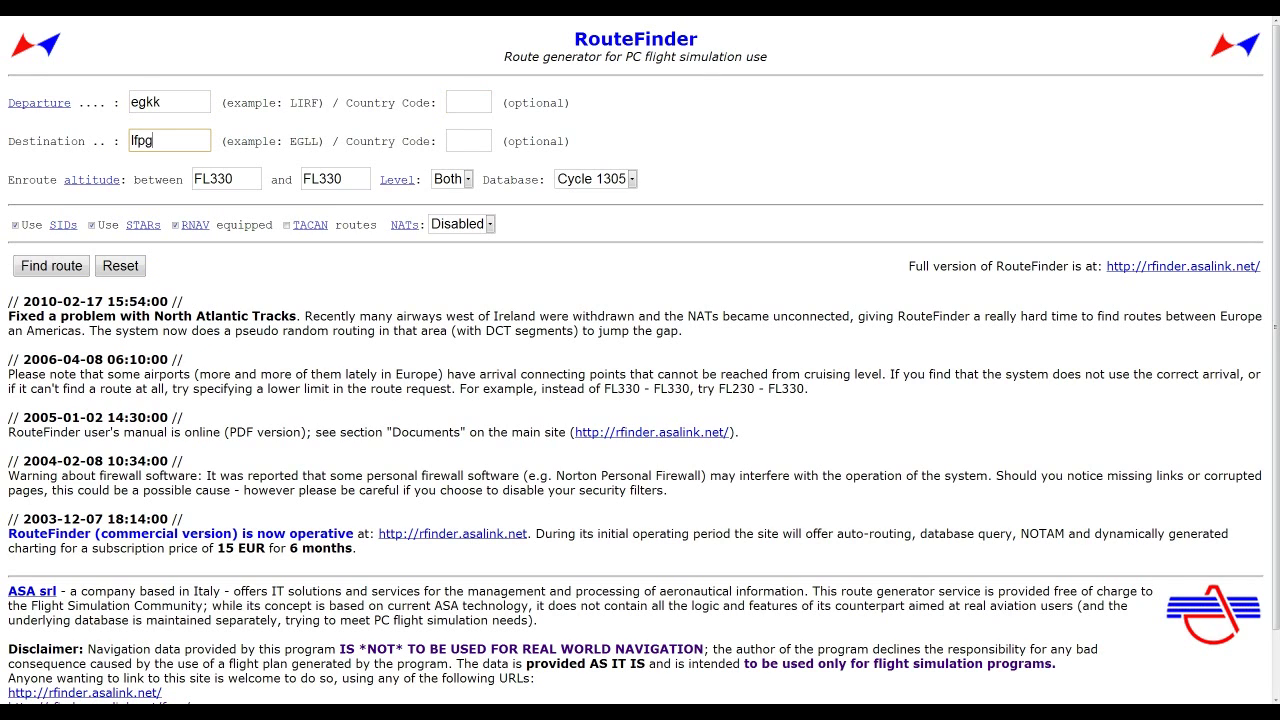
{"action": "left_click", "coordinate": [468, 140]}
Step: Set the cruise altitude range to FL210 through FL390
{"action": "left_click", "coordinate": [234, 179]}
{"action": "key", "text": "shift+Left"}
{"action": "key", "text": "shift+Left"}
{"action": "key", "text": "shift+Left"}
{"action": "type", "text": "210"}
{"action": "key", "text": "Tab"}
{"action": "type", "text": "FL490"}
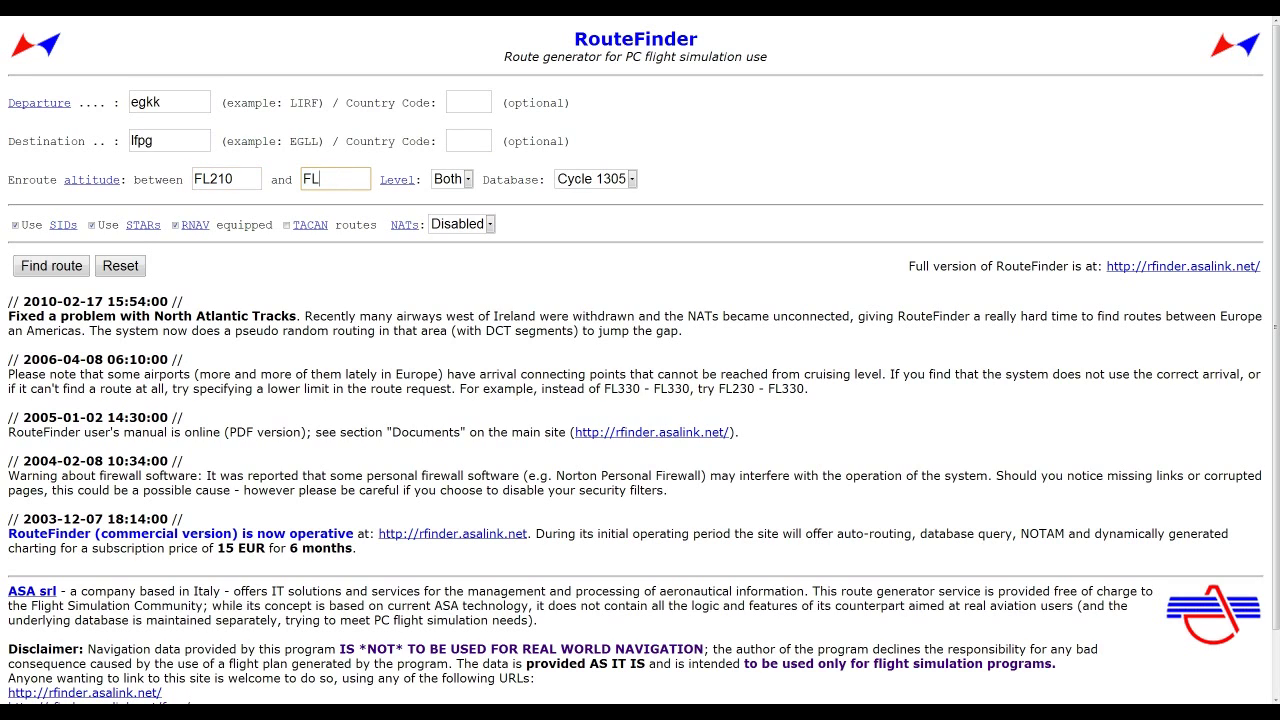
{"action": "key", "text": "BackSpace"}
{"action": "key", "text": "BackSpace"}
{"action": "key", "text": "BackSpace"}
{"action": "type", "text": "390"}
{"action": "key", "text": "Return"}
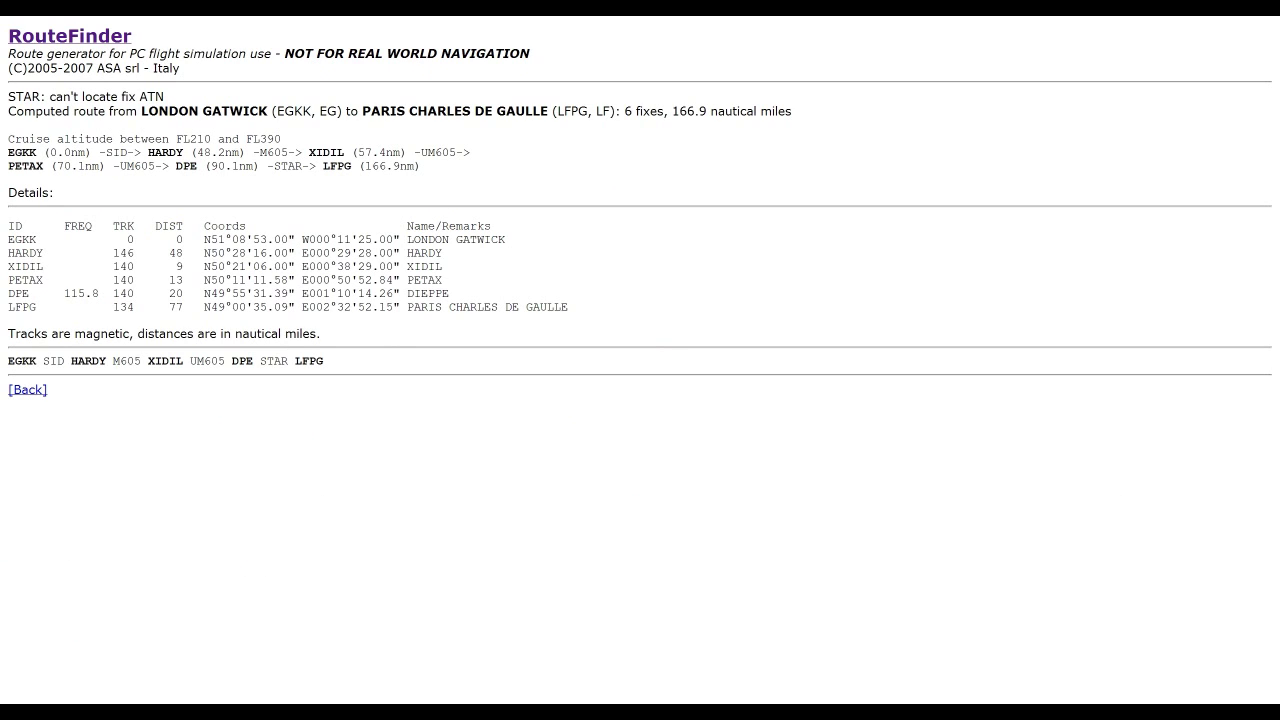
Step: Review the route's fixes HARDY, XIDIL, PETAX, DPE, LFPG and the M605 airway
{"action": "left_click_drag", "start_coordinate": [8, 139], "coordinate": [282, 139]}
{"action": "double_click", "coordinate": [166, 152]}
{"action": "double_click", "coordinate": [327, 152]}
{"action": "double_click", "coordinate": [26, 166]}
{"action": "double_click", "coordinate": [186, 166]}
{"action": "double_click", "coordinate": [338, 166]}
{"action": "double_click", "coordinate": [274, 152]}
{"action": "double_click", "coordinate": [165, 152]}
{"action": "double_click", "coordinate": [327, 152]}
{"action": "left_click", "coordinate": [330, 152]}
Step: Select the full route string EGKK SID HARDY M605 XIDIL UM605 DPE STAR LFPG and switch windows
{"action": "left_click_drag", "start_coordinate": [308, 152], "coordinate": [344, 152]}
{"action": "left_click_drag", "start_coordinate": [260, 152], "coordinate": [288, 152]}
{"action": "double_click", "coordinate": [166, 152]}
{"action": "left_click_drag", "start_coordinate": [253, 152], "coordinate": [288, 152]}
{"action": "double_click", "coordinate": [326, 152]}
{"action": "left_click_drag", "start_coordinate": [309, 152], "coordinate": [456, 152]}
{"action": "double_click", "coordinate": [25, 166]}
{"action": "triple_click", "coordinate": [138, 166]}
{"action": "double_click", "coordinate": [187, 166]}
{"action": "left_click_drag", "start_coordinate": [324, 361], "coordinate": [8, 361]}
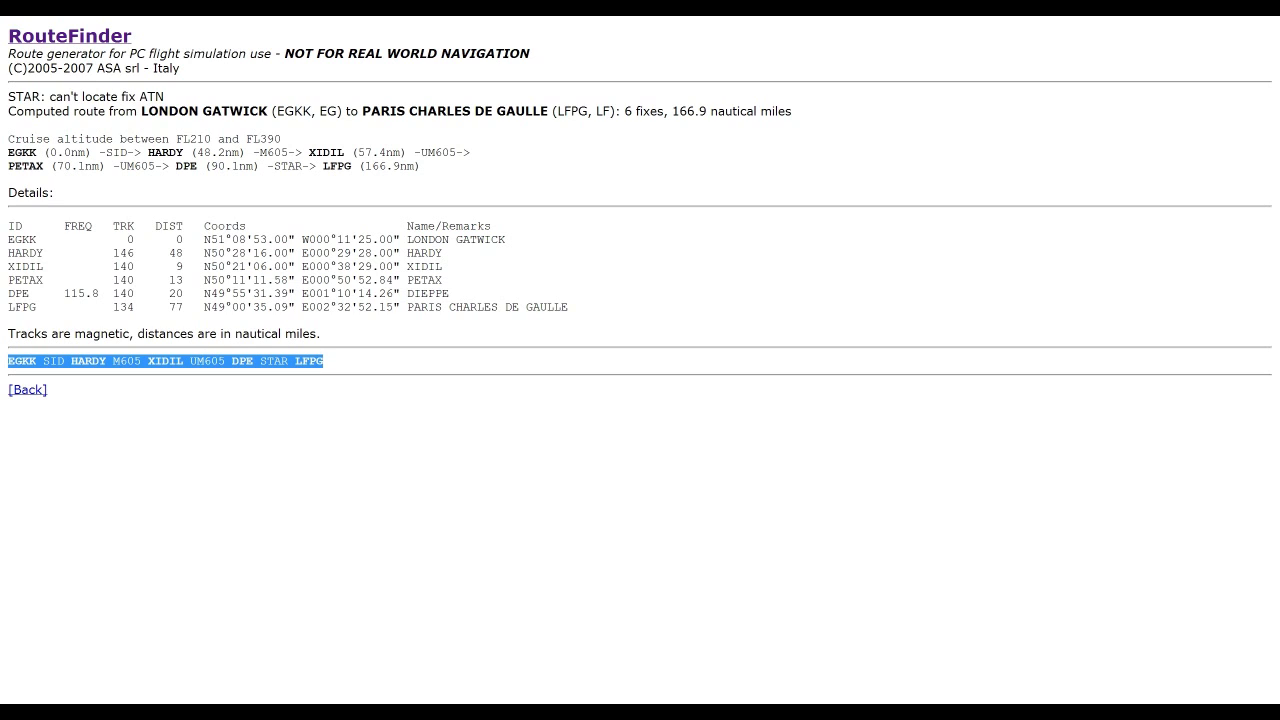
{"action": "key", "text": "alt+Tab"}
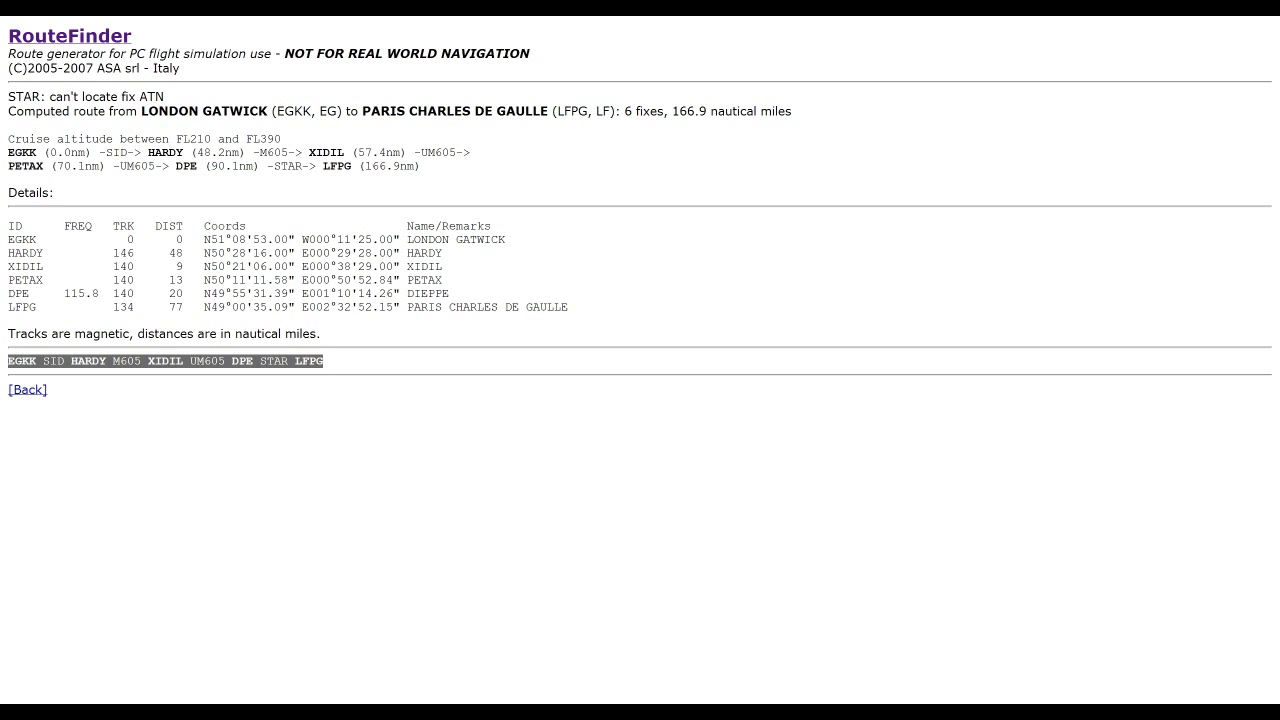
Step: Switch back to the browser window
{"action": "key", "text": "alt+Tab"}
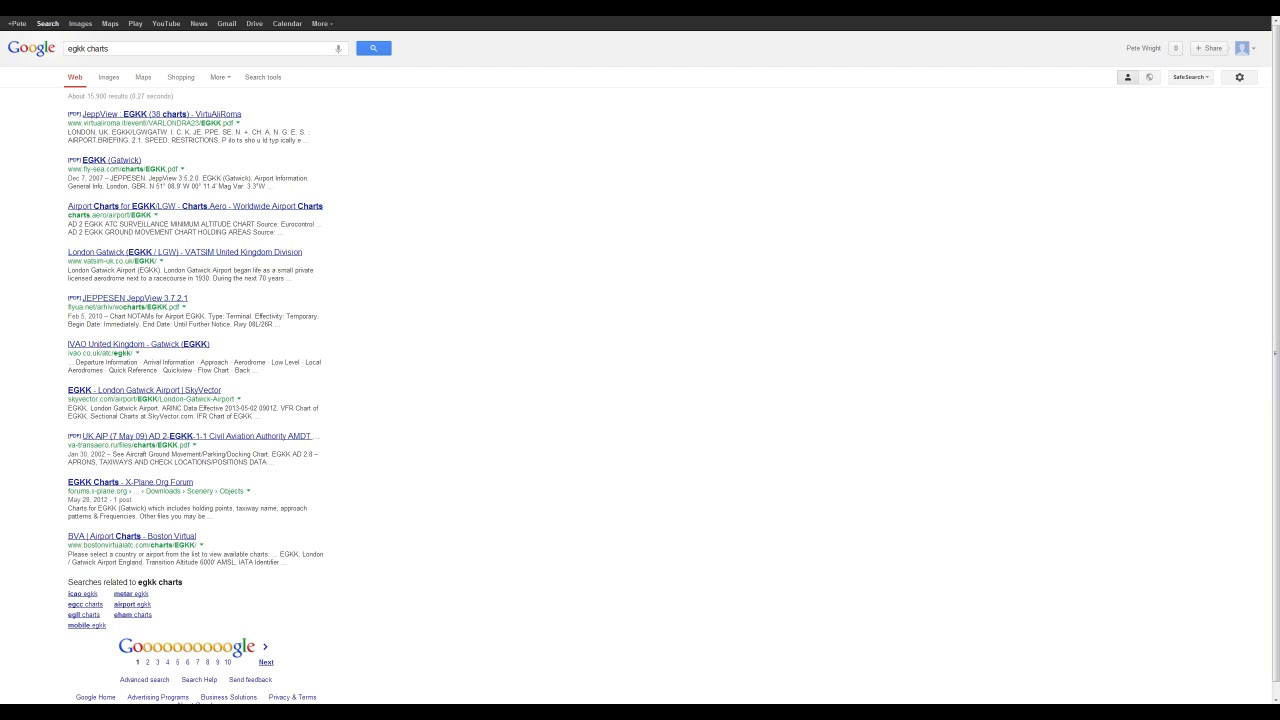
Step: Go to Google Calendar from the search results' top bar
{"action": "left_click", "coordinate": [287, 23]}
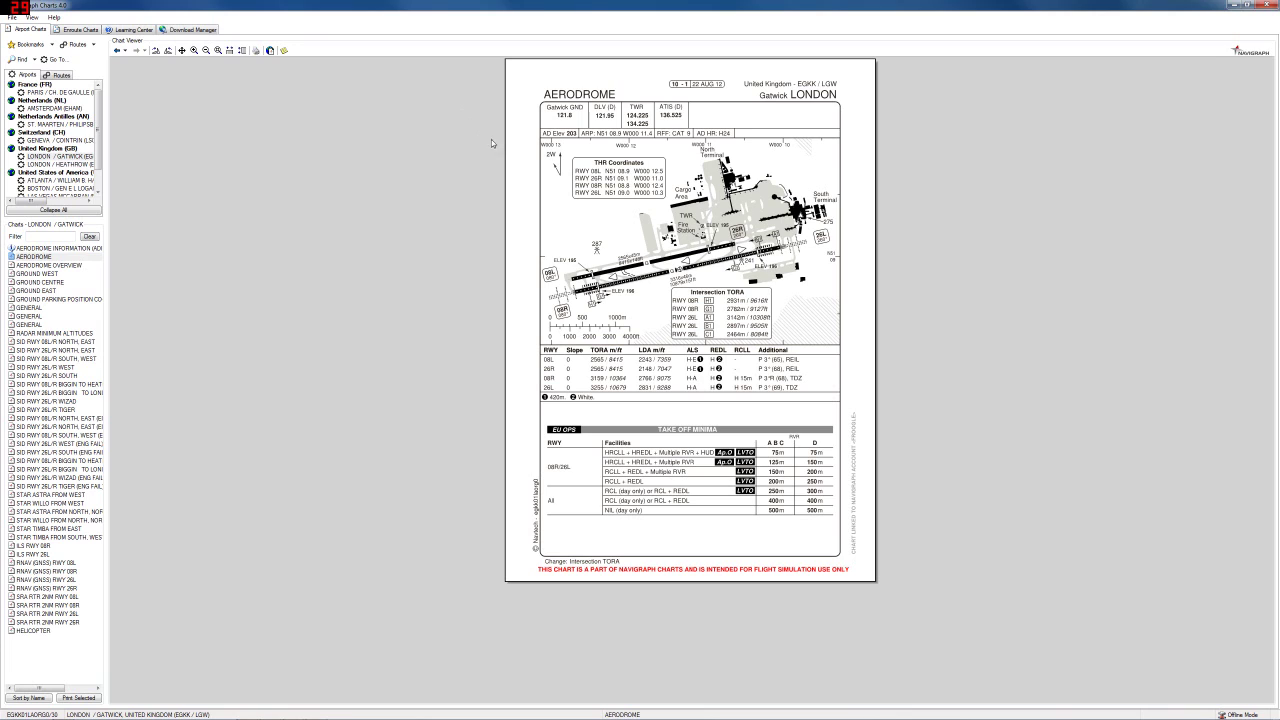
Step: Browse Gatwick's GROUND CENTRE, AERODROME and SID charts, ending on SID RWY 26L/R South
{"action": "left_click", "coordinate": [41, 284]}
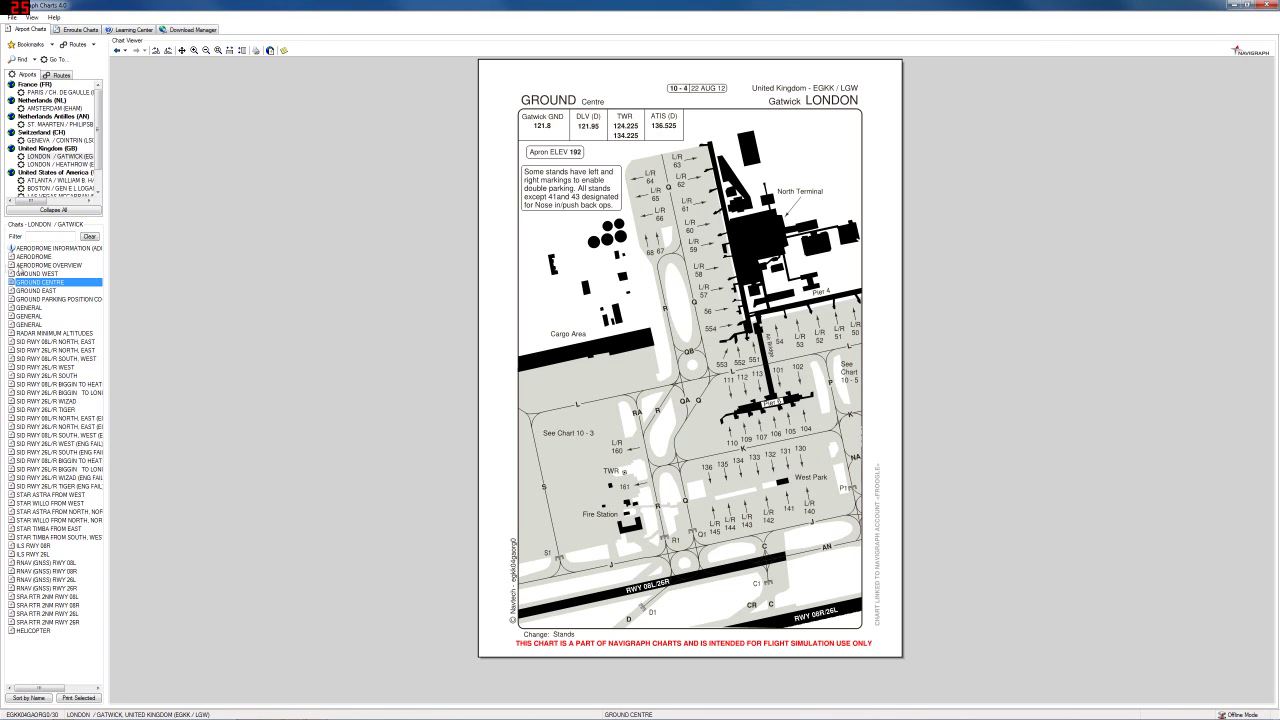
{"action": "left_click", "coordinate": [33, 257]}
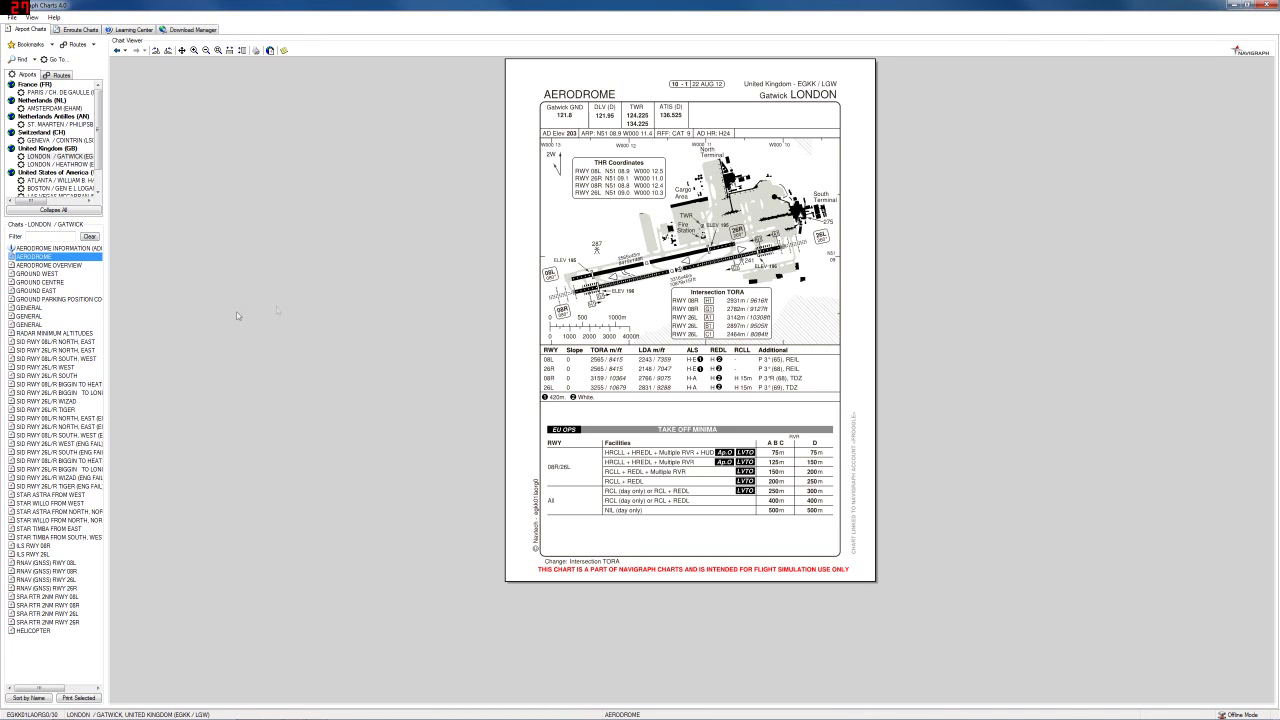
{"action": "left_click", "coordinate": [18, 342]}
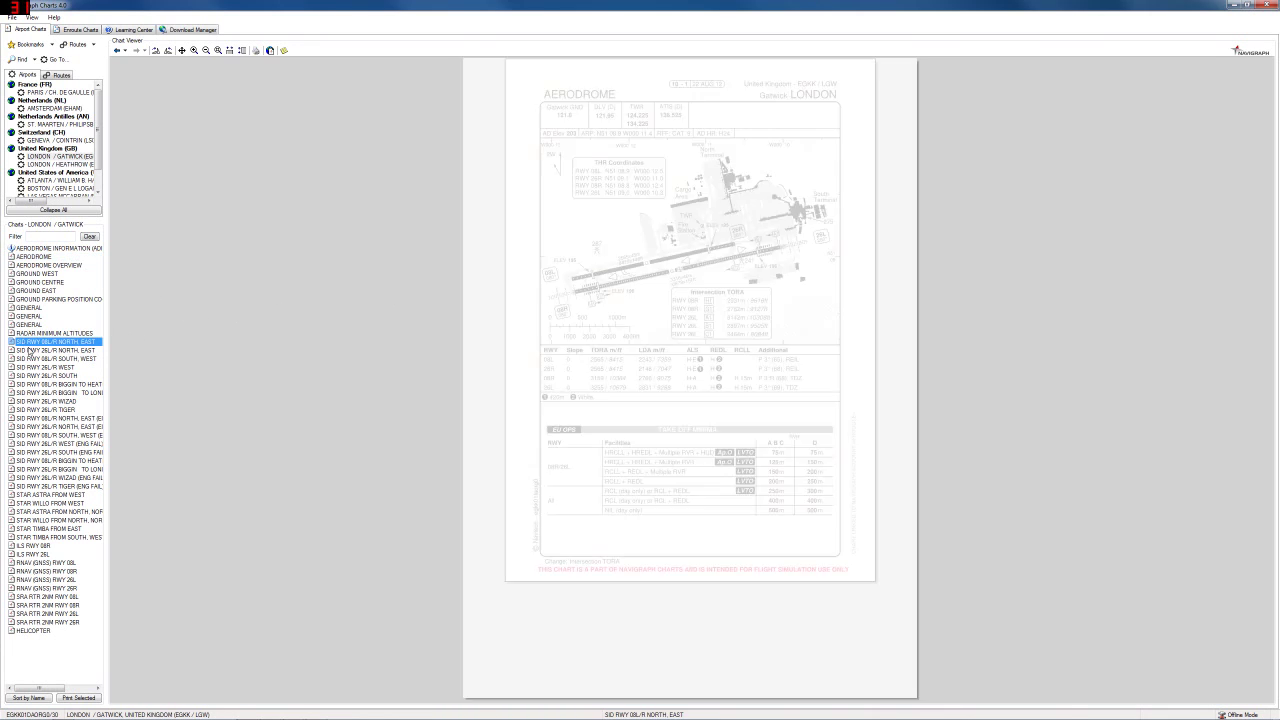
{"action": "left_click", "coordinate": [31, 351]}
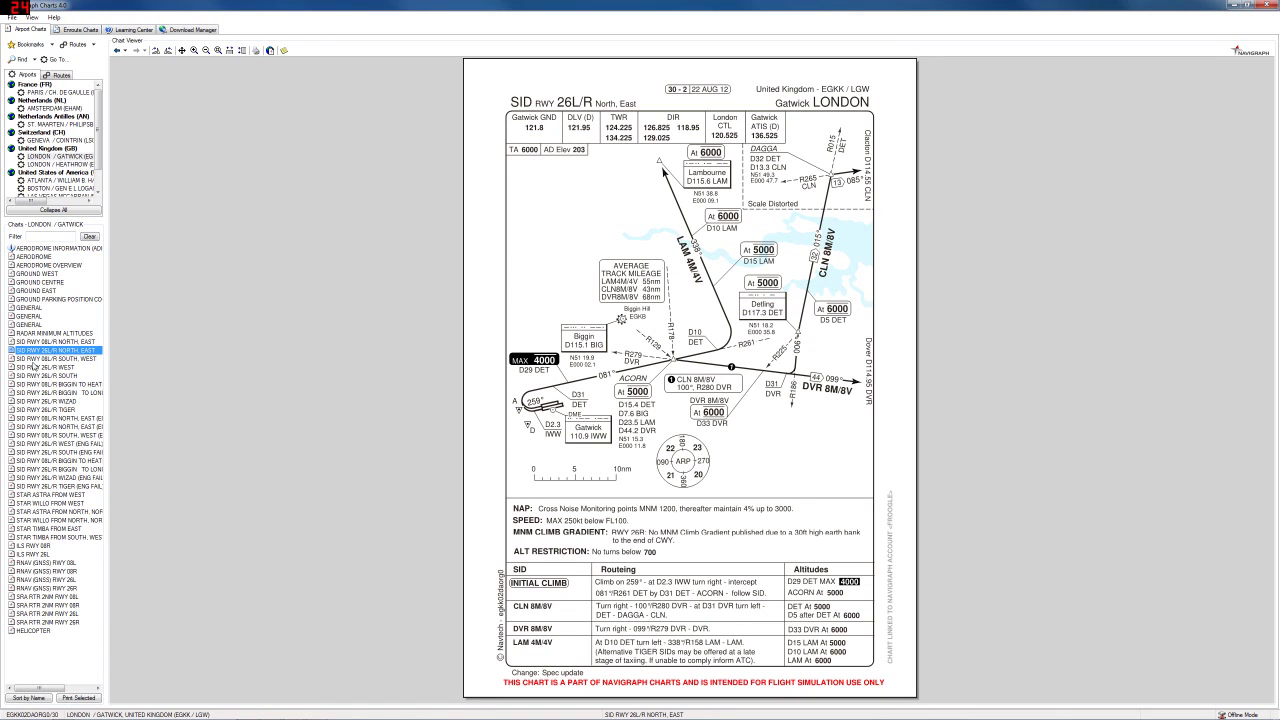
{"action": "left_click", "coordinate": [39, 360]}
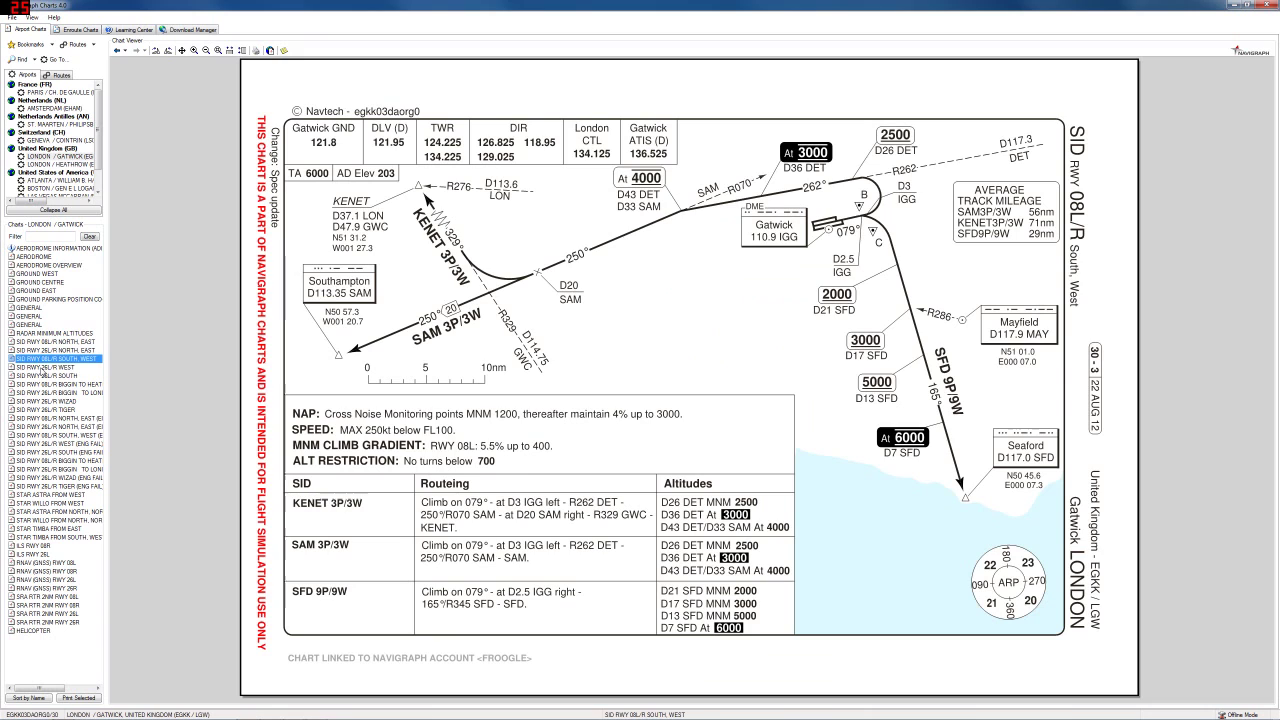
{"action": "left_click", "coordinate": [44, 368]}
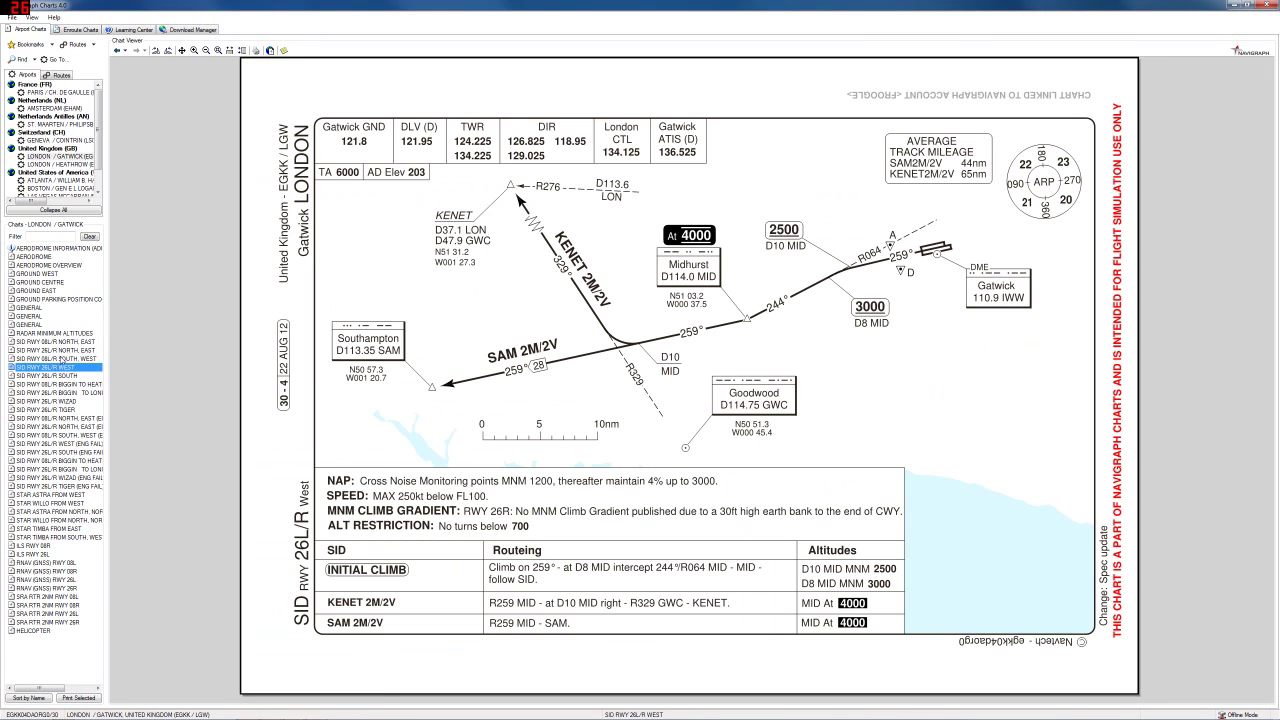
{"action": "left_click", "coordinate": [68, 376]}
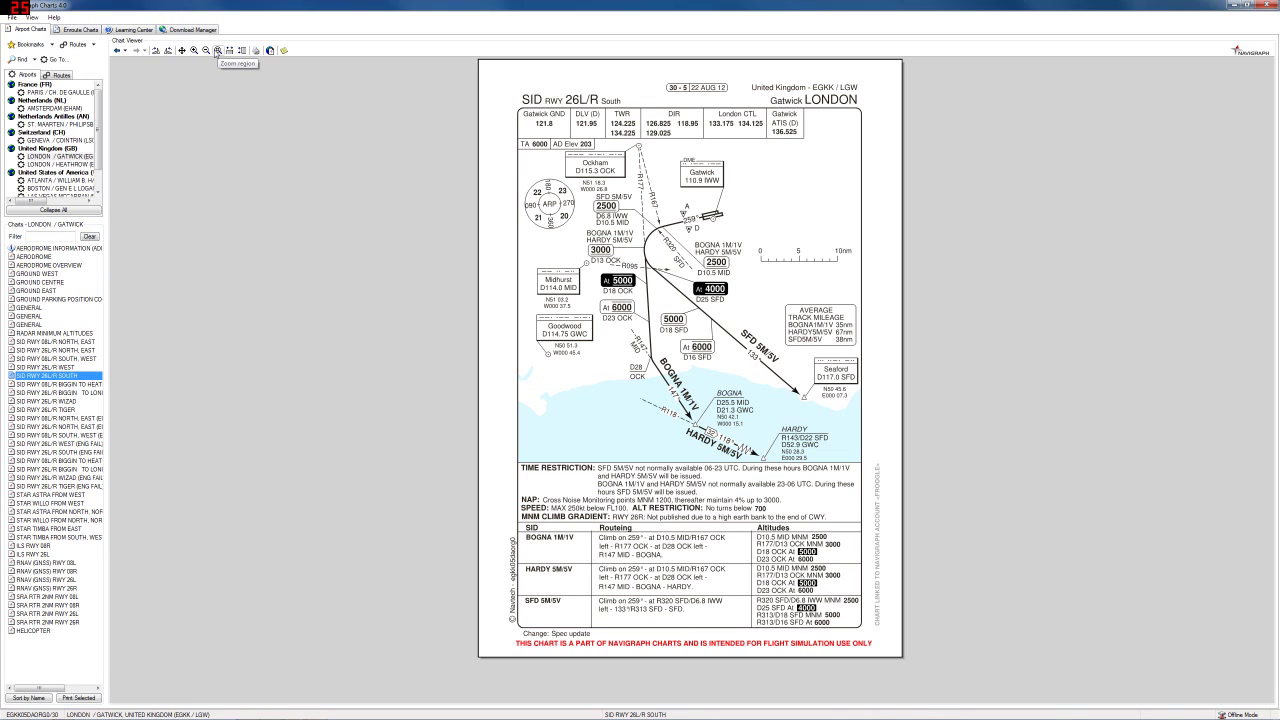
Step: Zoom into the chart region covering the departure routes from Midhurst and HARDY down to Seaford
{"action": "left_click", "coordinate": [219, 51]}
{"action": "left_click", "coordinate": [543, 242]}
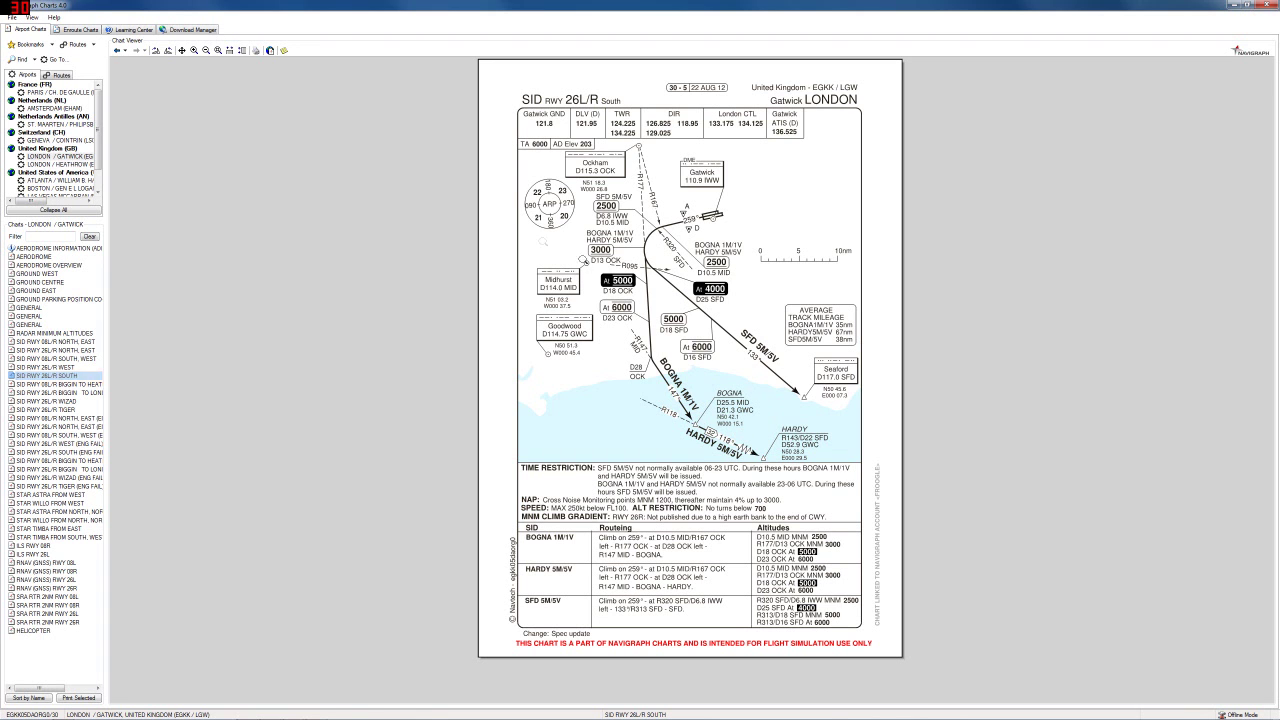
{"action": "left_click_drag", "start_coordinate": [494, 224], "coordinate": [892, 481]}
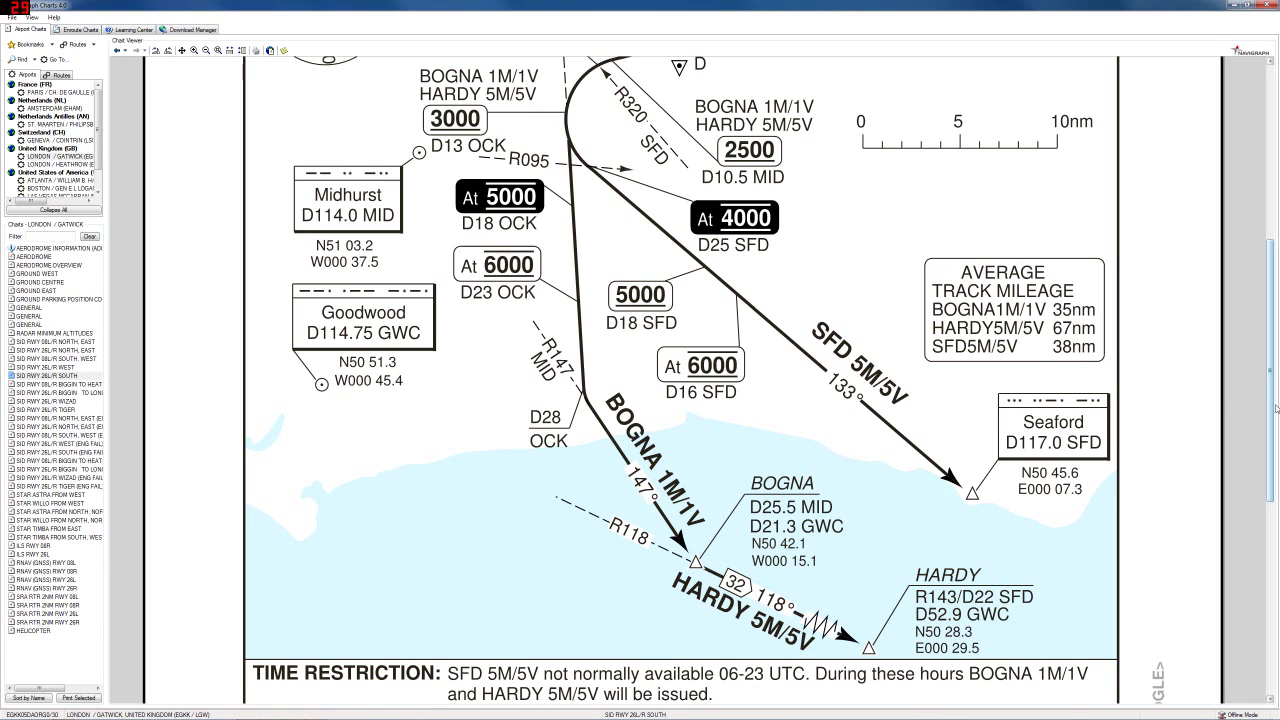
Step: Scroll up to the Gatwick frequency table and 259° turn, then zoom out one step
{"action": "left_click_drag", "start_coordinate": [1273, 406], "coordinate": [1276, 411]}
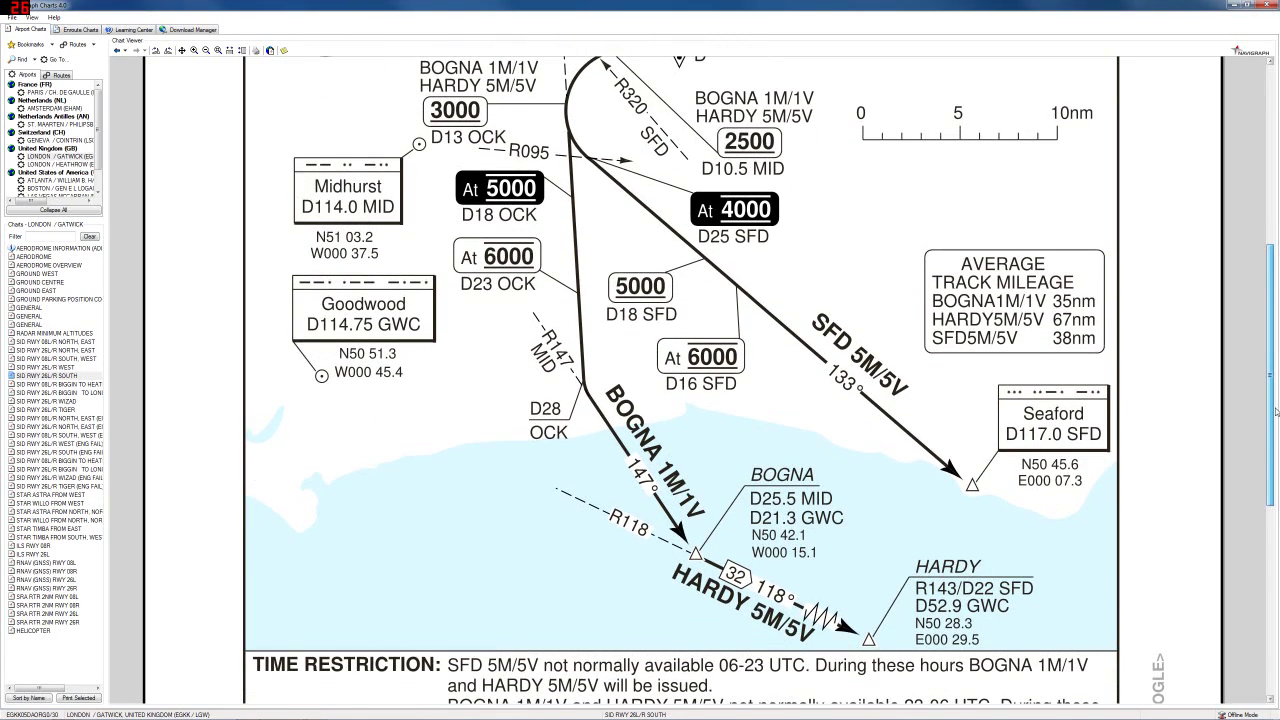
{"action": "scroll", "coordinate": [1276, 411], "scroll_direction": "down", "scroll_amount": 2}
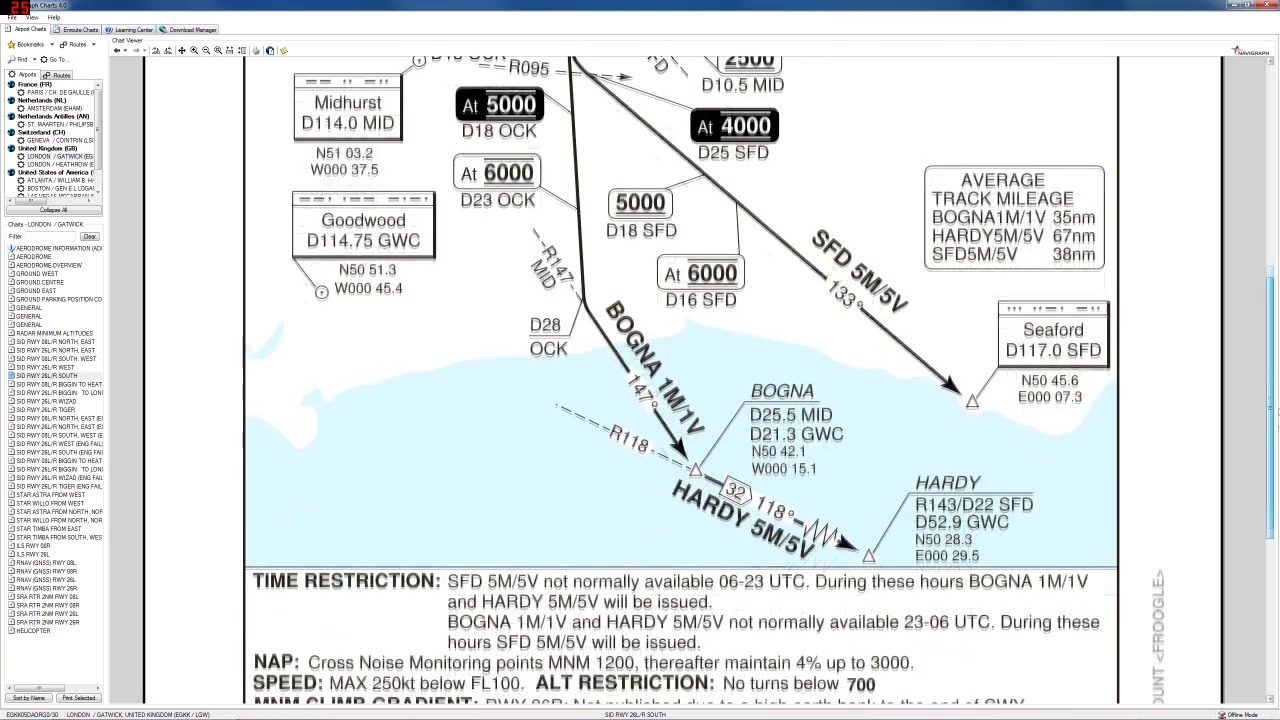
{"action": "left_click_drag", "start_coordinate": [1276, 411], "coordinate": [1278, 363]}
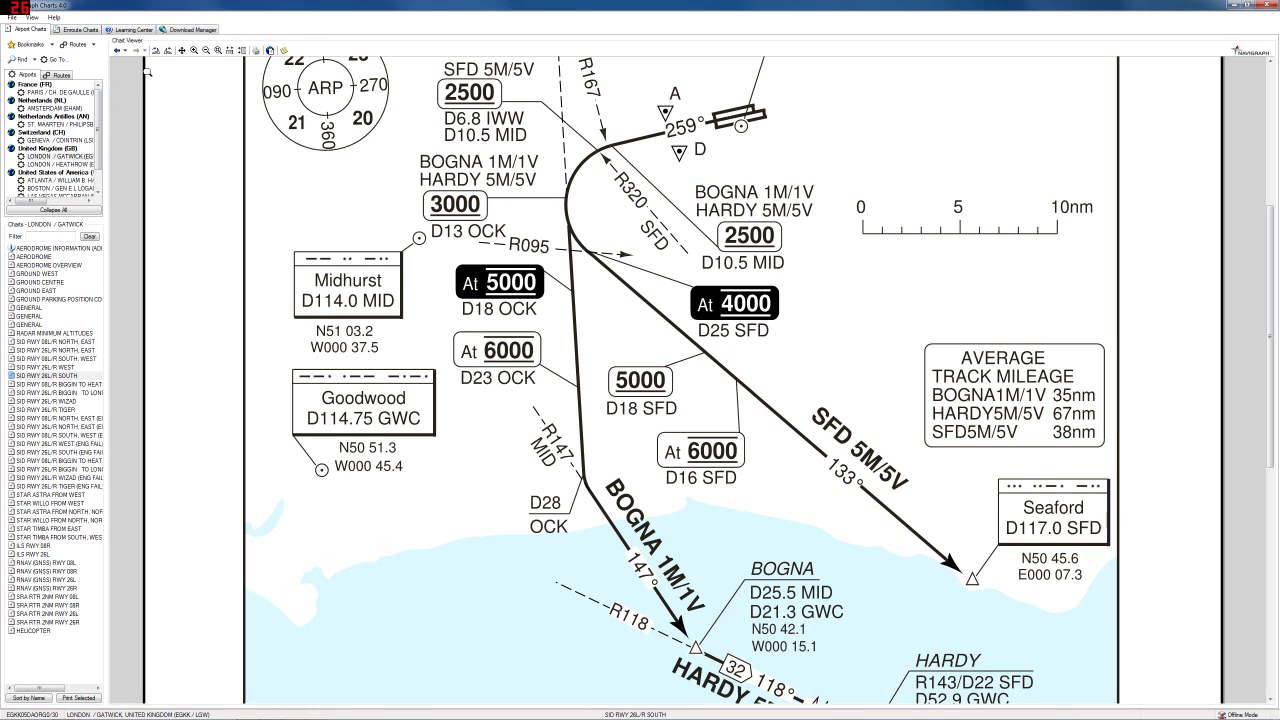
{"action": "left_click", "coordinate": [206, 54]}
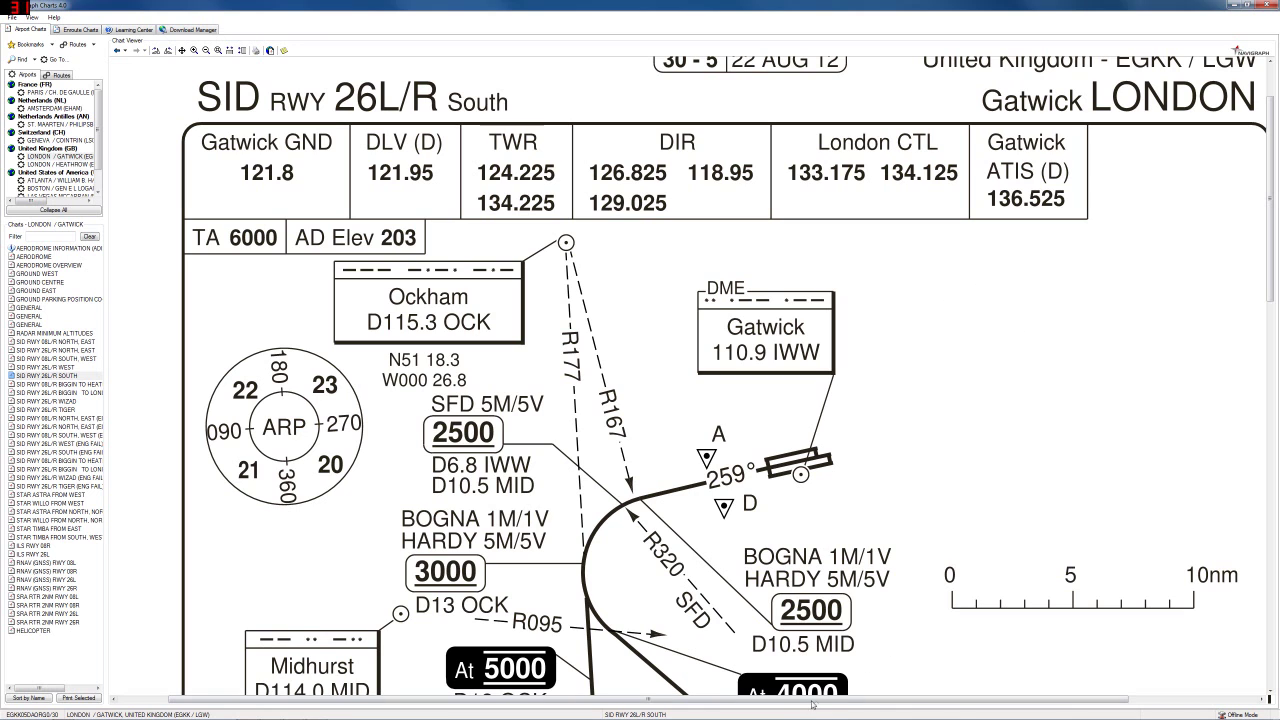
Step: Pan the chart to centre the initial turn among the Ockham, Gatwick, Midhurst and Goodwood beacons
{"action": "left_click_drag", "start_coordinate": [815, 703], "coordinate": [865, 701]}
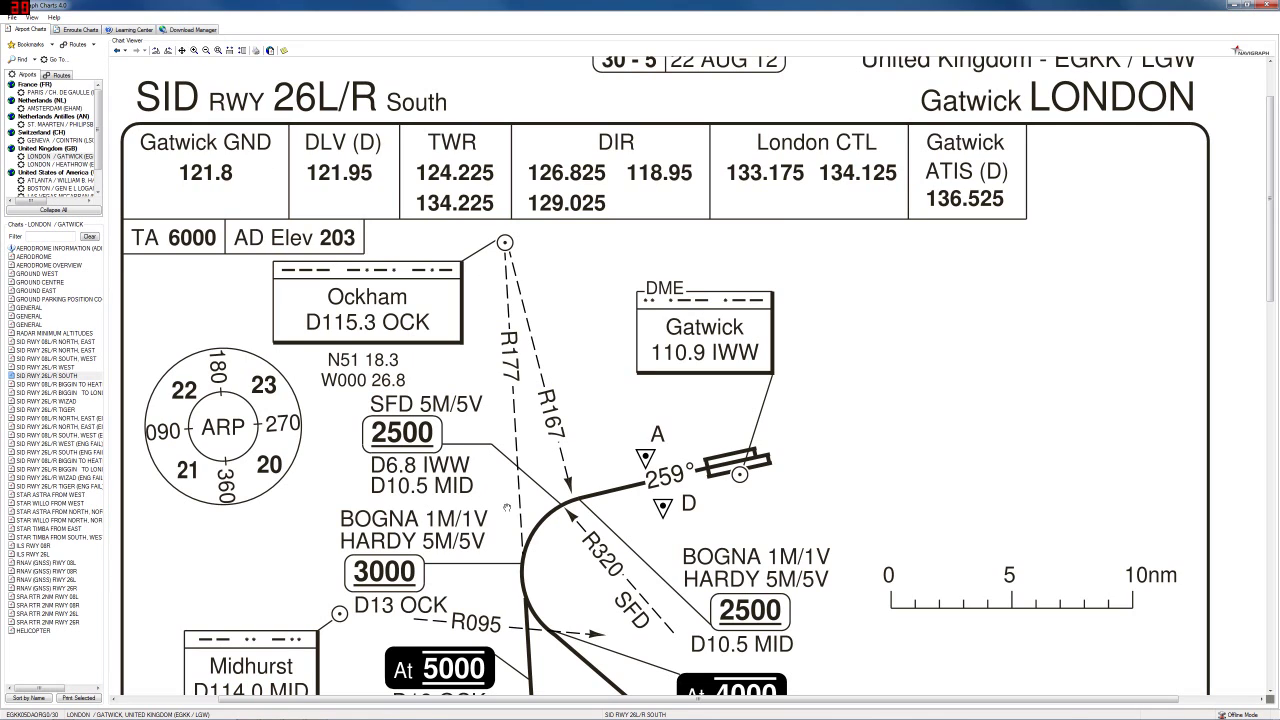
{"action": "left_click_drag", "start_coordinate": [507, 507], "coordinate": [545, 450]}
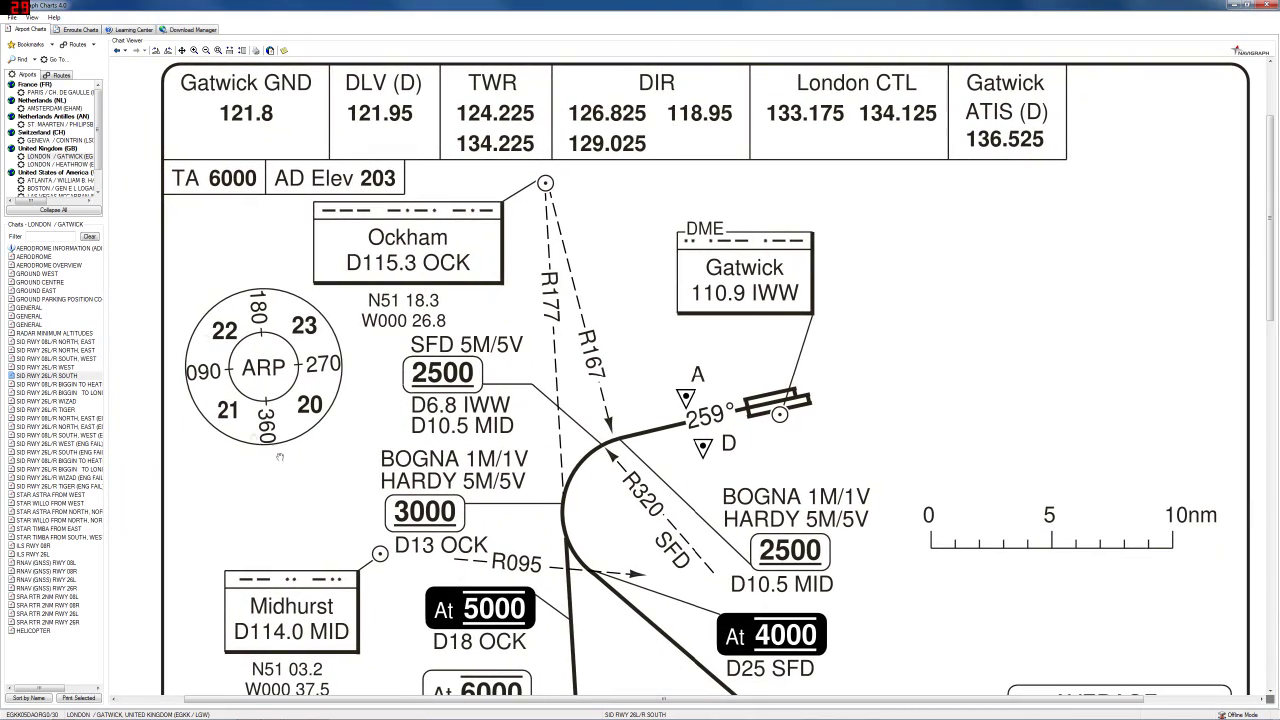
{"action": "left_click_drag", "start_coordinate": [314, 344], "coordinate": [424, 338]}
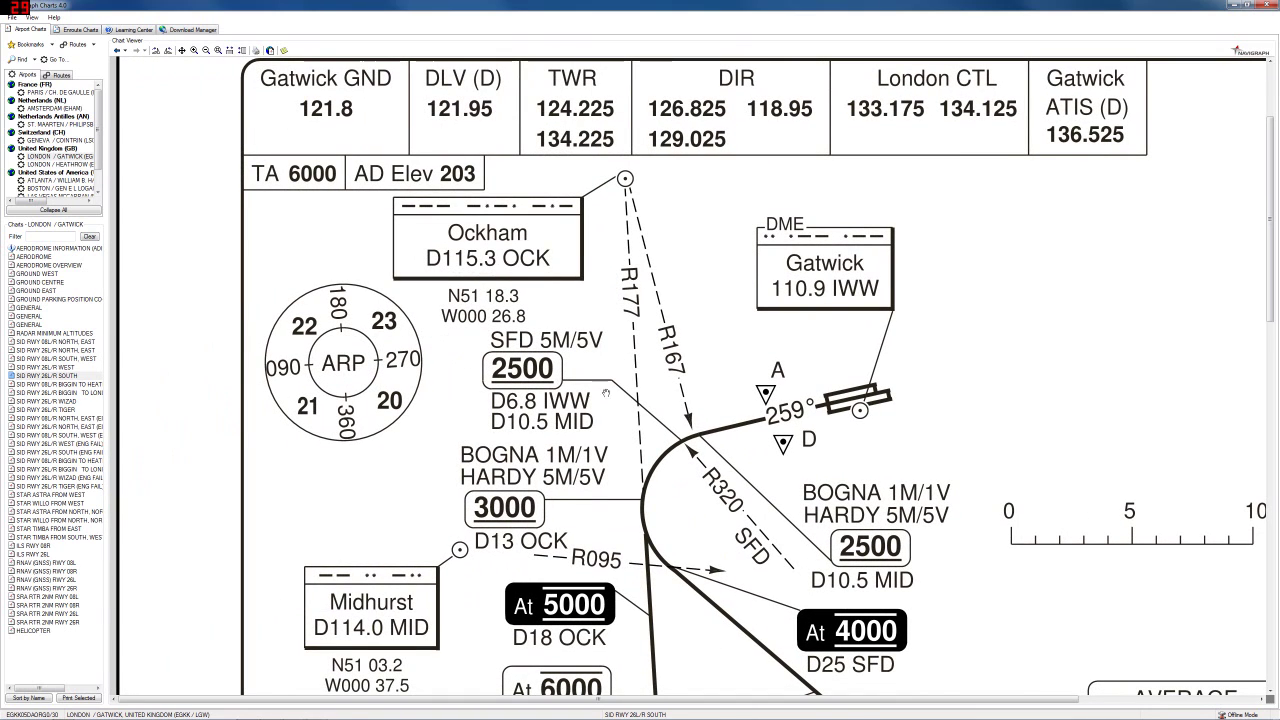
{"action": "left_click_drag", "start_coordinate": [861, 468], "coordinate": [817, 404]}
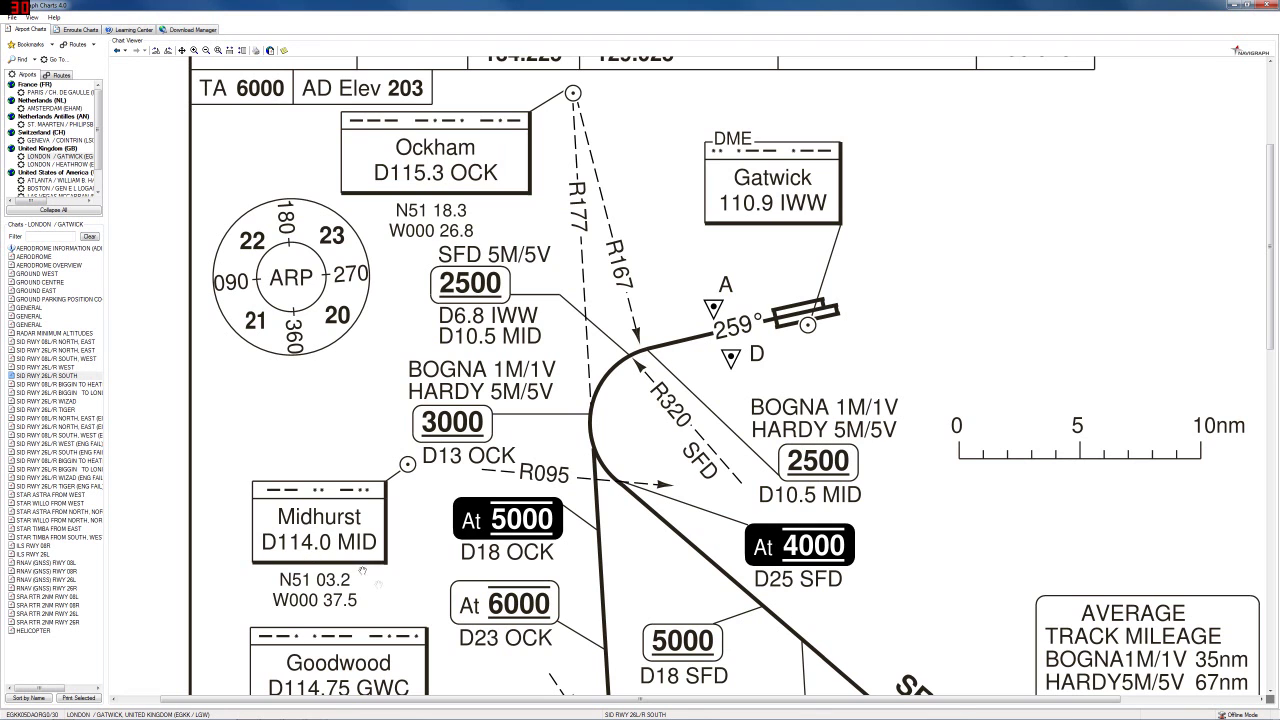
{"action": "scroll", "coordinate": [379, 584], "scroll_direction": "down", "scroll_amount": 3}
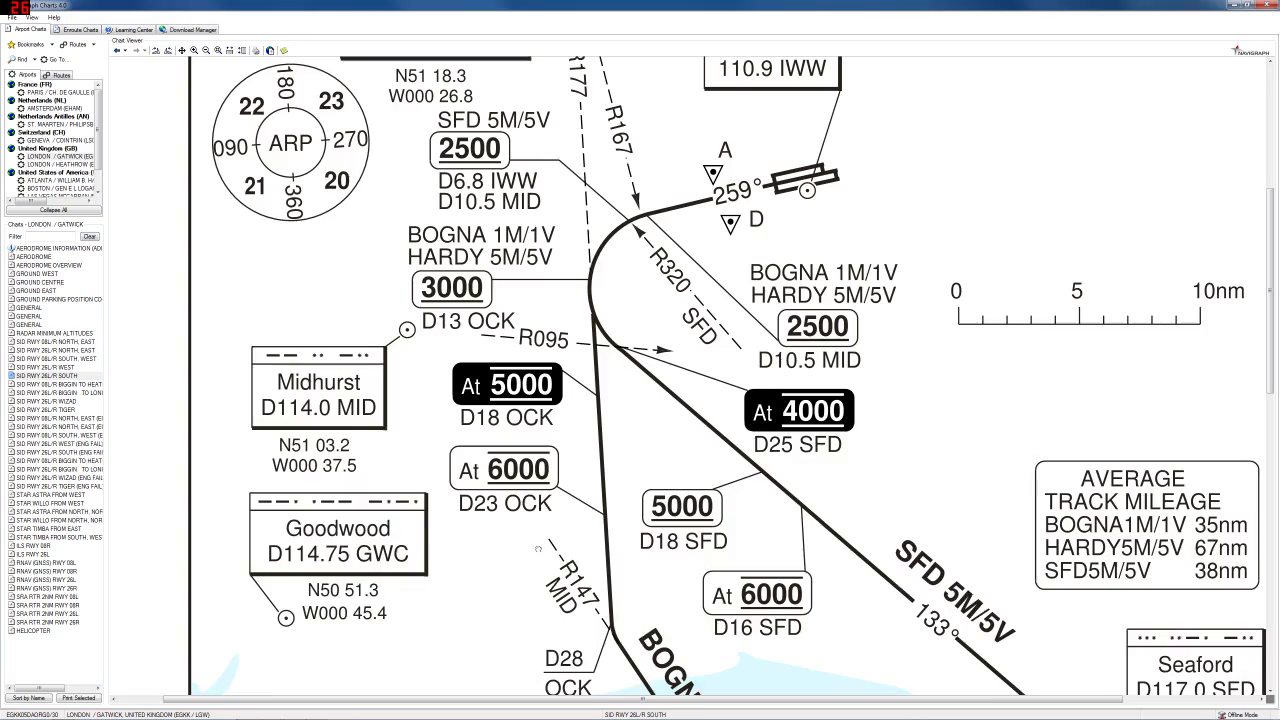
{"action": "scroll", "coordinate": [370, 552], "scroll_direction": "up", "scroll_amount": 2}
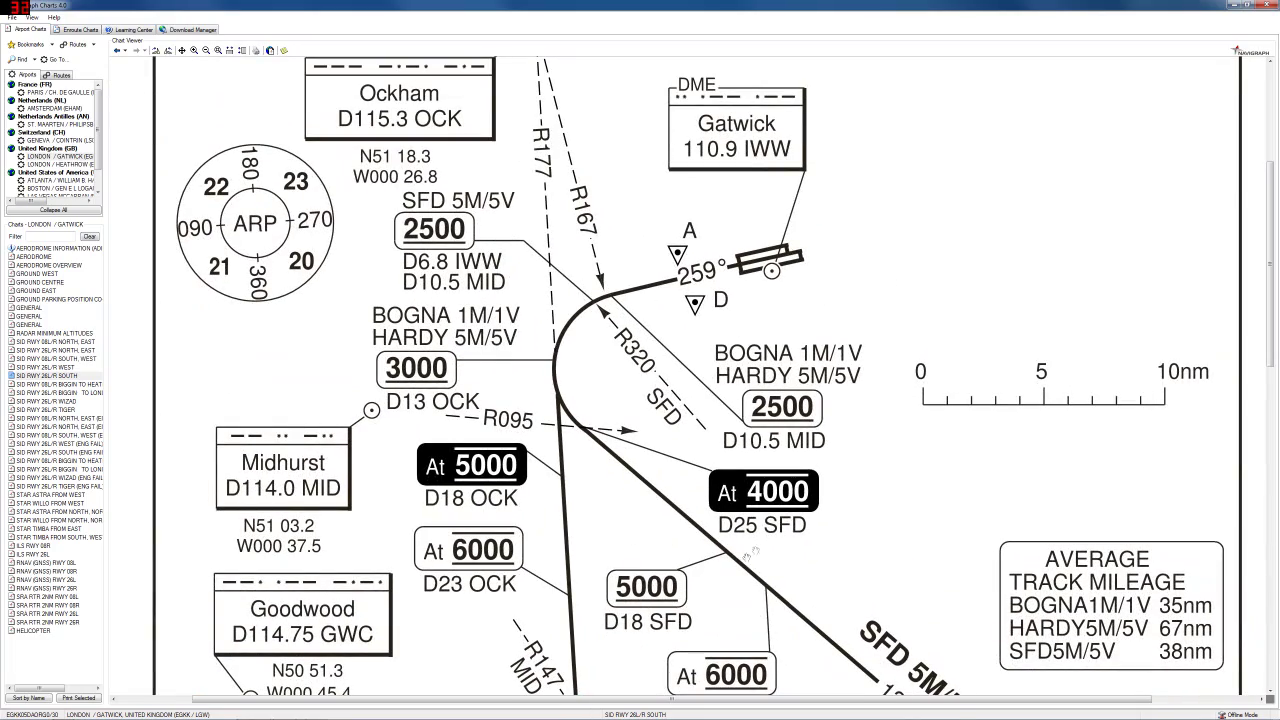
{"action": "left_click_drag", "start_coordinate": [752, 553], "coordinate": [918, 492]}
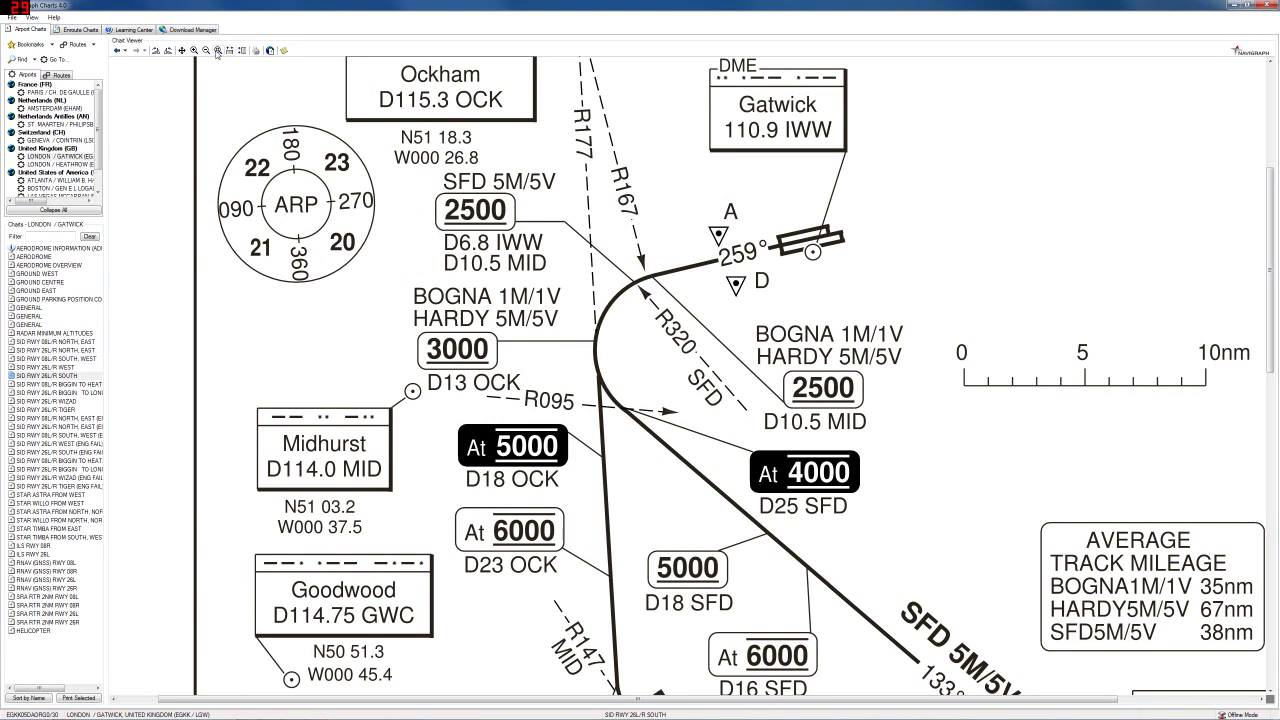
Step: Zoom out and recentre the Gatwick SID chart from Ockham past the coast to BOGNA and HARDY
{"action": "left_click_drag", "start_coordinate": [303, 160], "coordinate": [883, 466]}
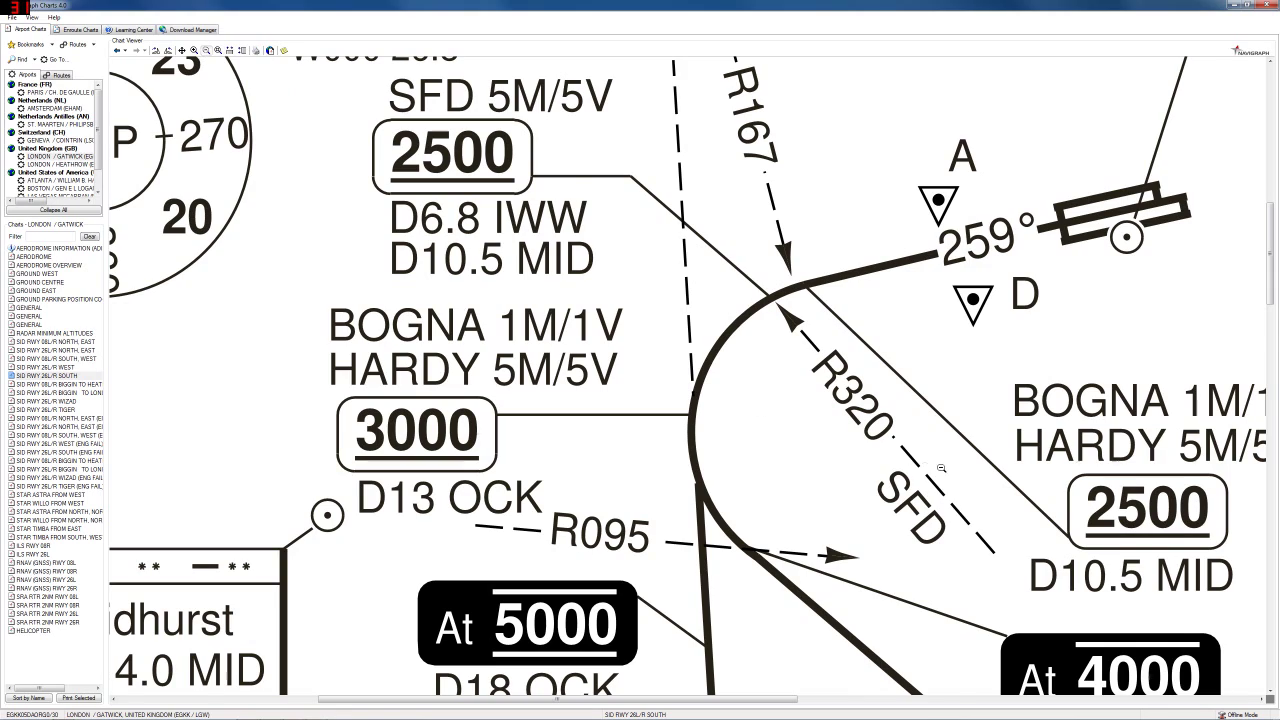
{"action": "scroll", "coordinate": [848, 445], "scroll_direction": "down", "scroll_amount": 1}
{"action": "scroll", "coordinate": [847, 444], "scroll_direction": "down", "scroll_amount": 1}
{"action": "scroll", "coordinate": [700, 431], "scroll_direction": "down", "scroll_amount": 1}
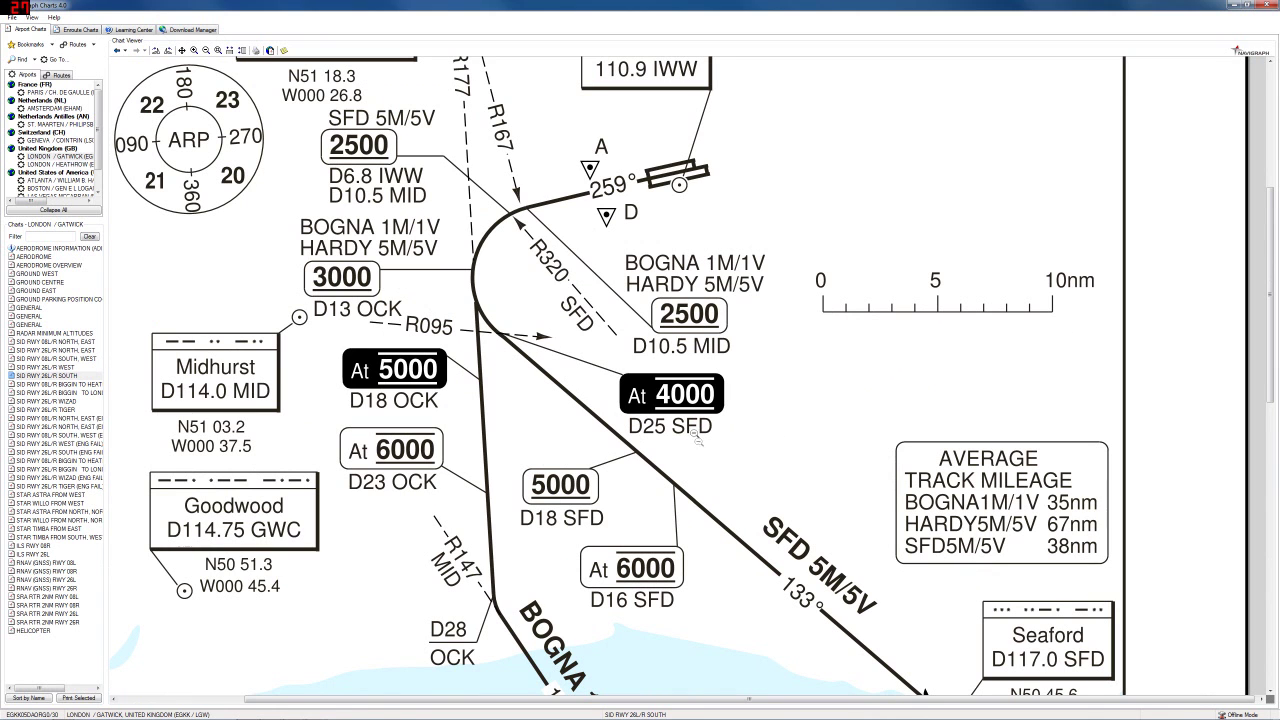
{"action": "left_click_drag", "start_coordinate": [545, 338], "coordinate": [636, 418]}
{"action": "scroll", "coordinate": [636, 418], "scroll_direction": "down", "scroll_amount": 1}
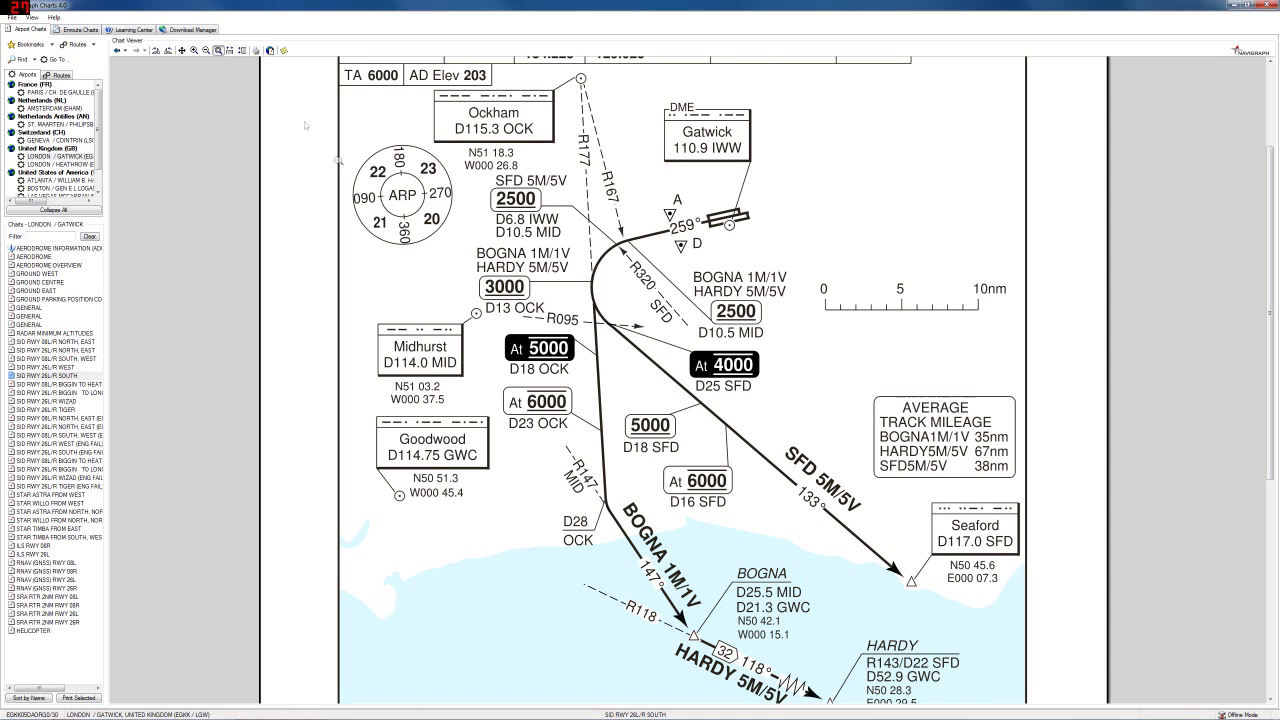
Step: Zoom into the turn and pan to the 5000 at D18 OCK and 6000 at D23 OCK restrictions
{"action": "left_click_drag", "start_coordinate": [398, 158], "coordinate": [740, 382]}
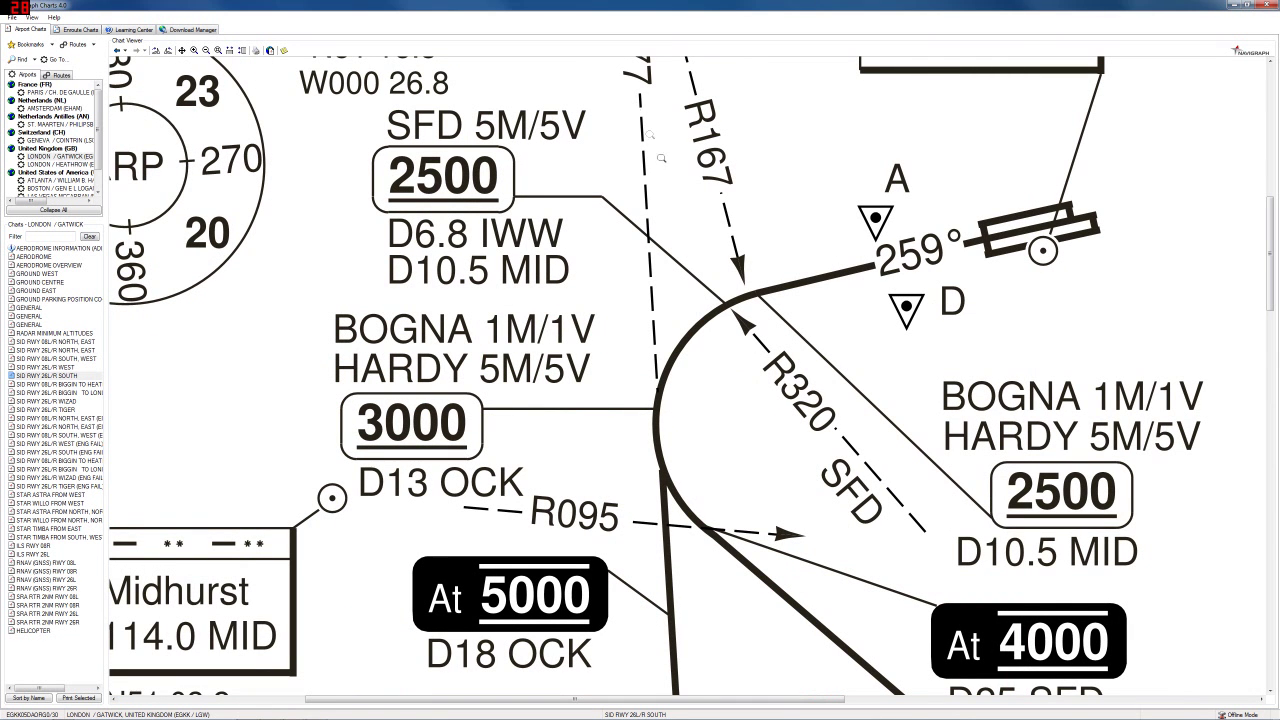
{"action": "left_click", "coordinate": [182, 51]}
{"action": "left_click_drag", "start_coordinate": [430, 370], "coordinate": [380, 67]}
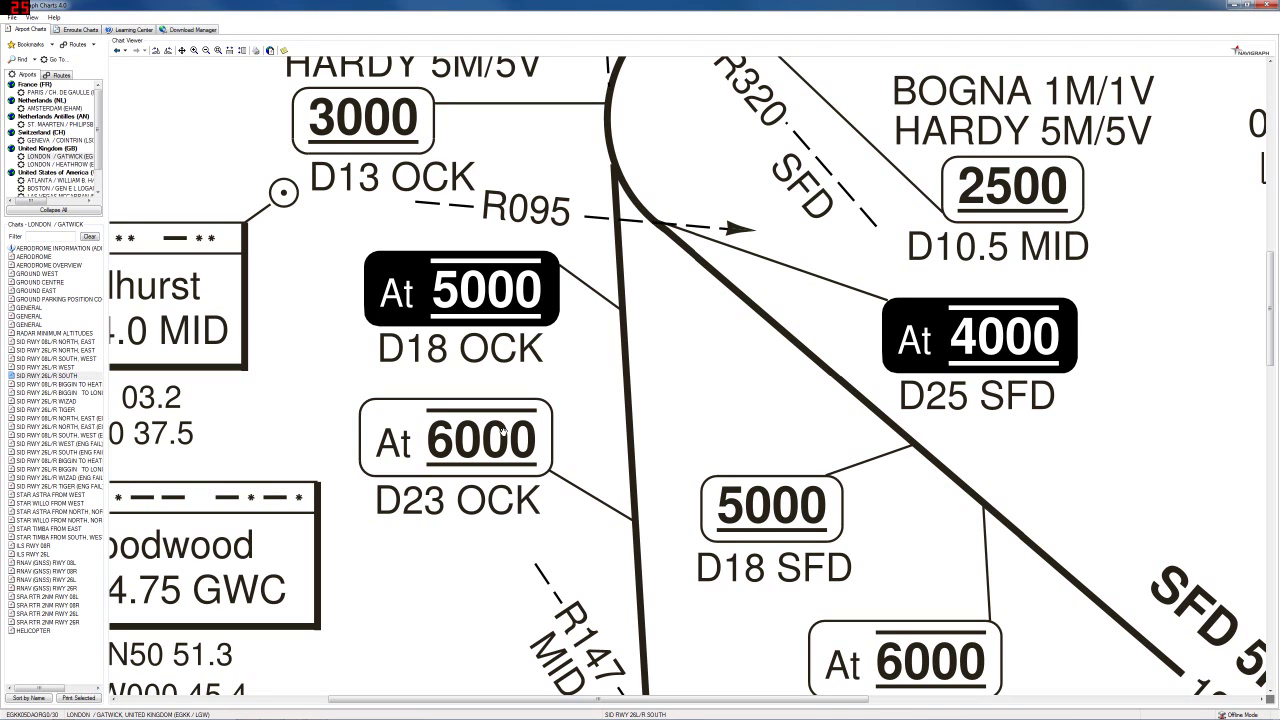
Step: Pan along the BOGNA leg to the HARDY waypoint and its notes, then back
{"action": "scroll", "coordinate": [555, 477], "scroll_direction": "down", "scroll_amount": 3}
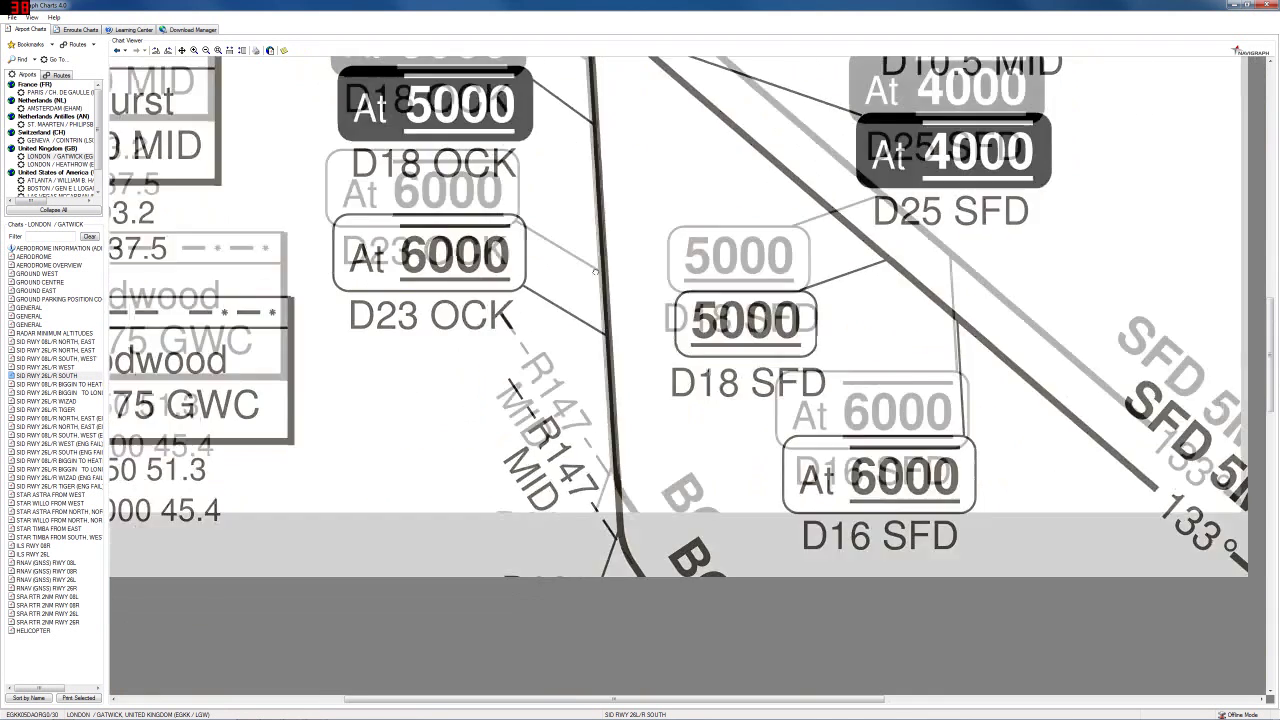
{"action": "left_click_drag", "start_coordinate": [580, 386], "coordinate": [546, 308]}
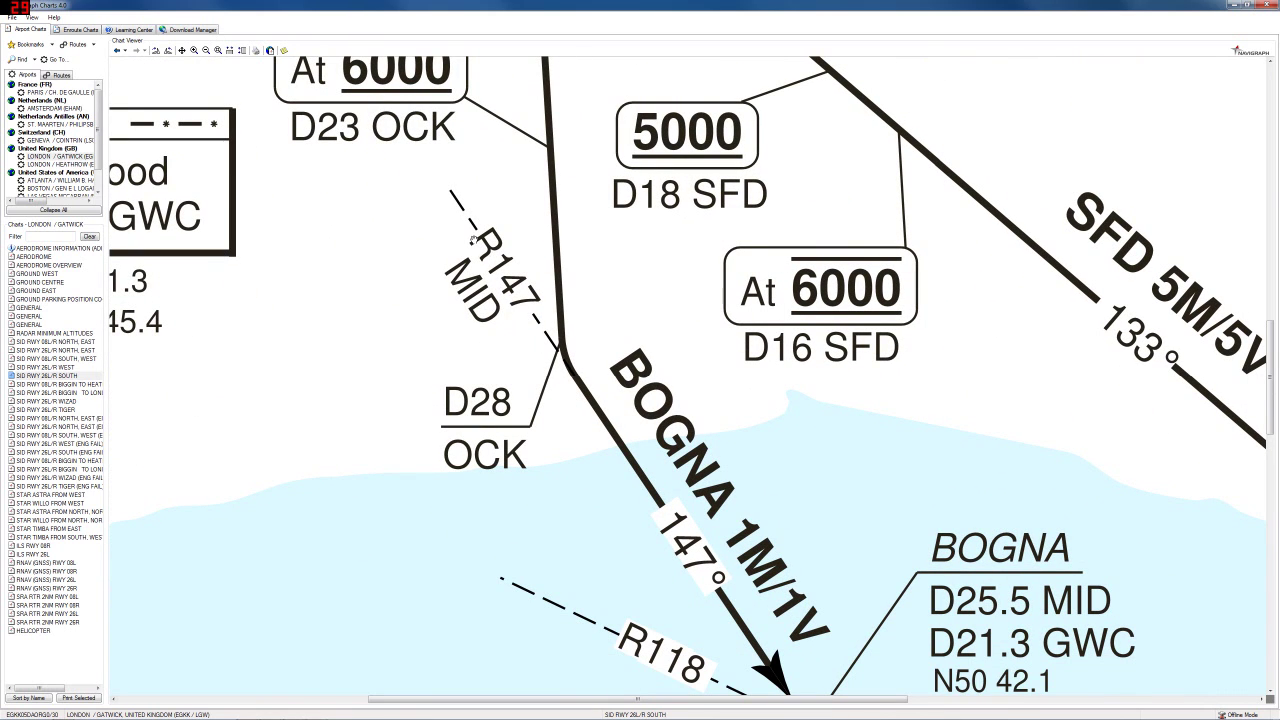
{"action": "left_click_drag", "start_coordinate": [505, 293], "coordinate": [463, 170]}
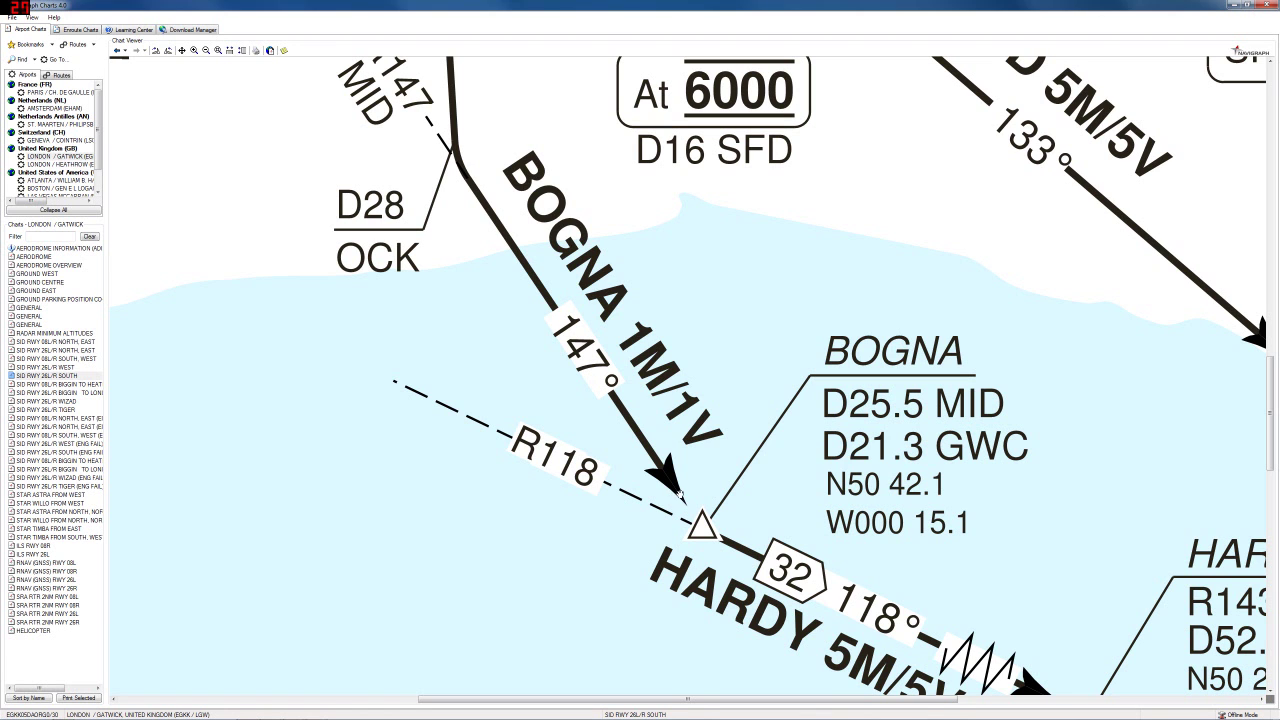
{"action": "left_click_drag", "start_coordinate": [721, 524], "coordinate": [558, 327]}
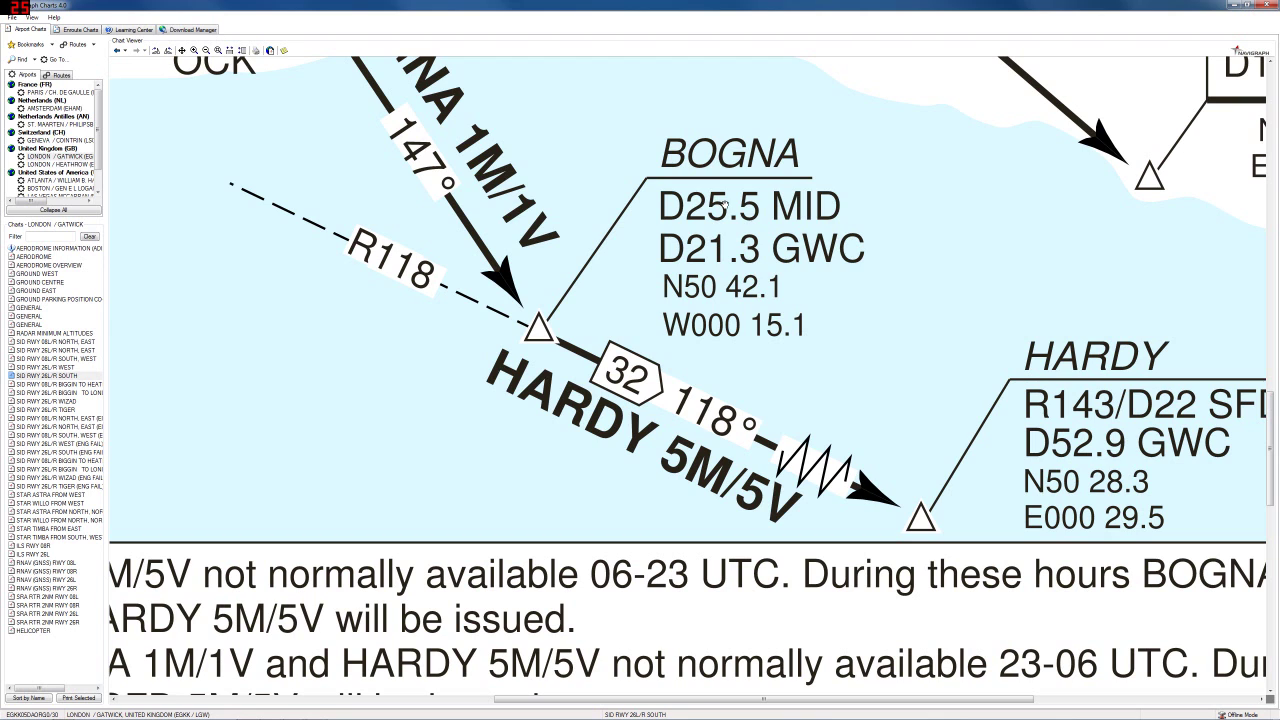
{"action": "left_click_drag", "start_coordinate": [568, 197], "coordinate": [568, 350]}
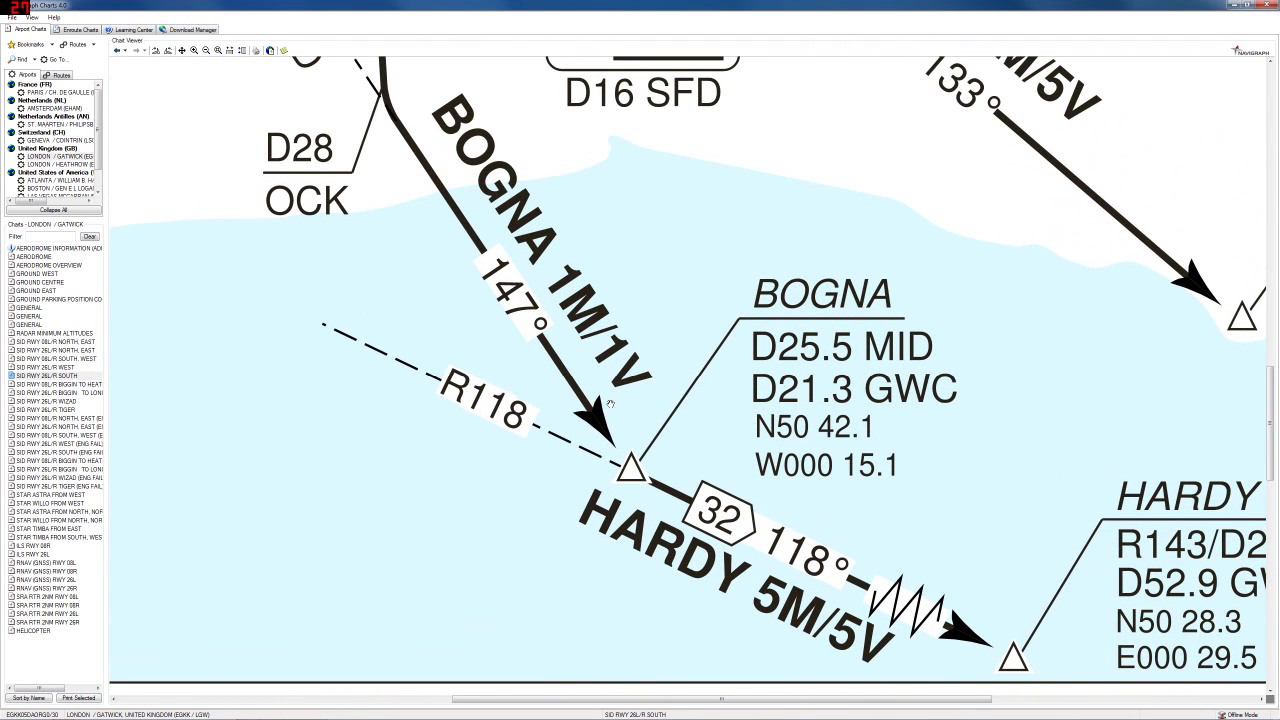
{"action": "left_click_drag", "start_coordinate": [398, 118], "coordinate": [602, 418]}
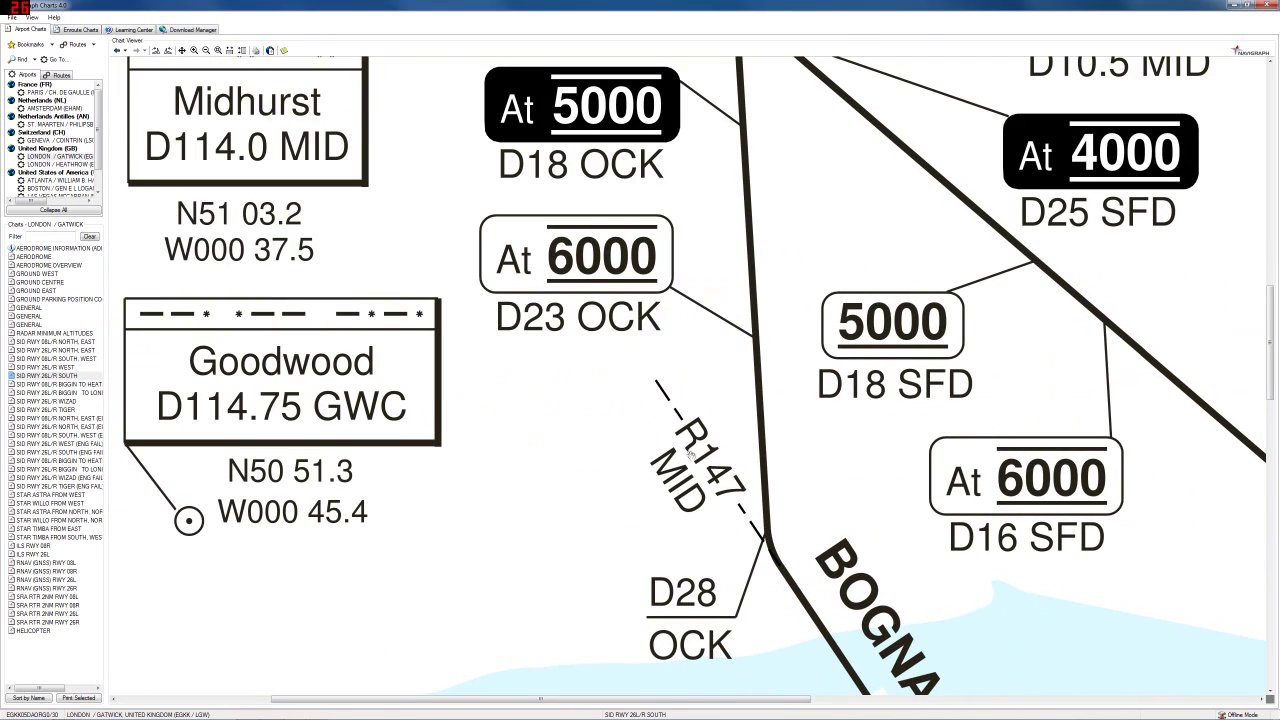
{"action": "left_click_drag", "start_coordinate": [613, 323], "coordinate": [373, 49]}
{"action": "left_click_drag", "start_coordinate": [700, 400], "coordinate": [554, 357]}
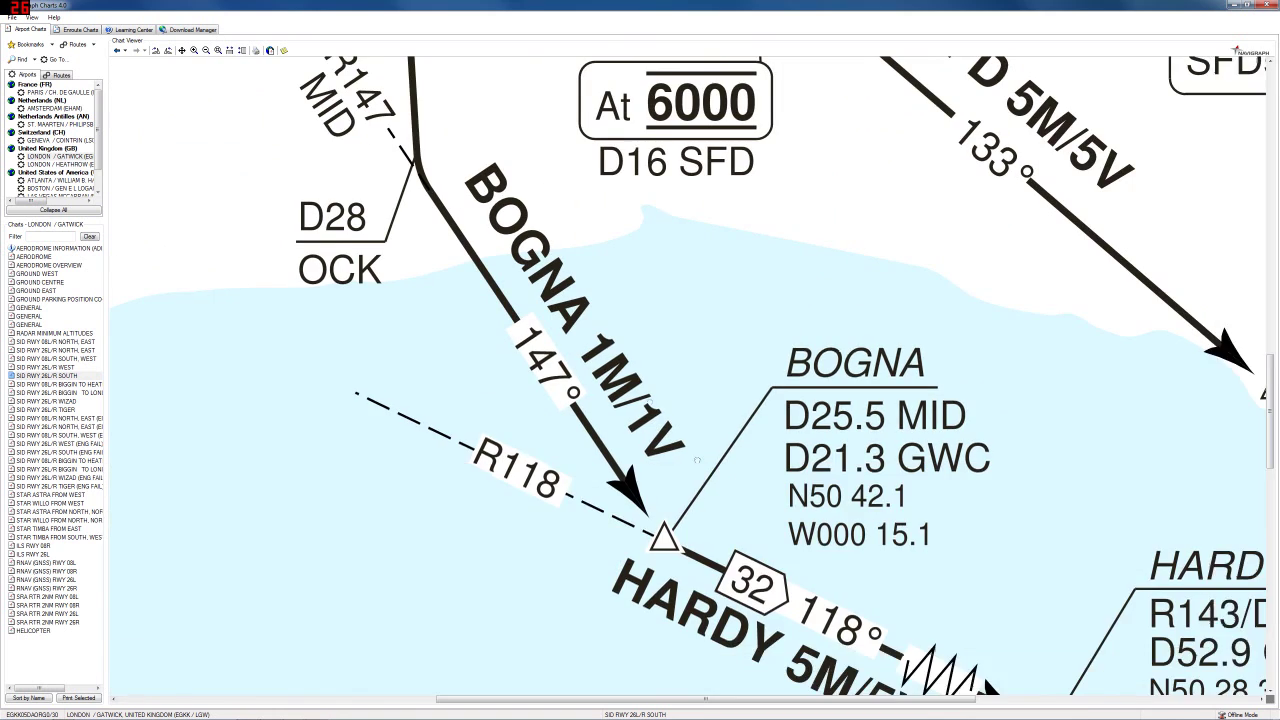
{"action": "left_click_drag", "start_coordinate": [709, 465], "coordinate": [566, 280]}
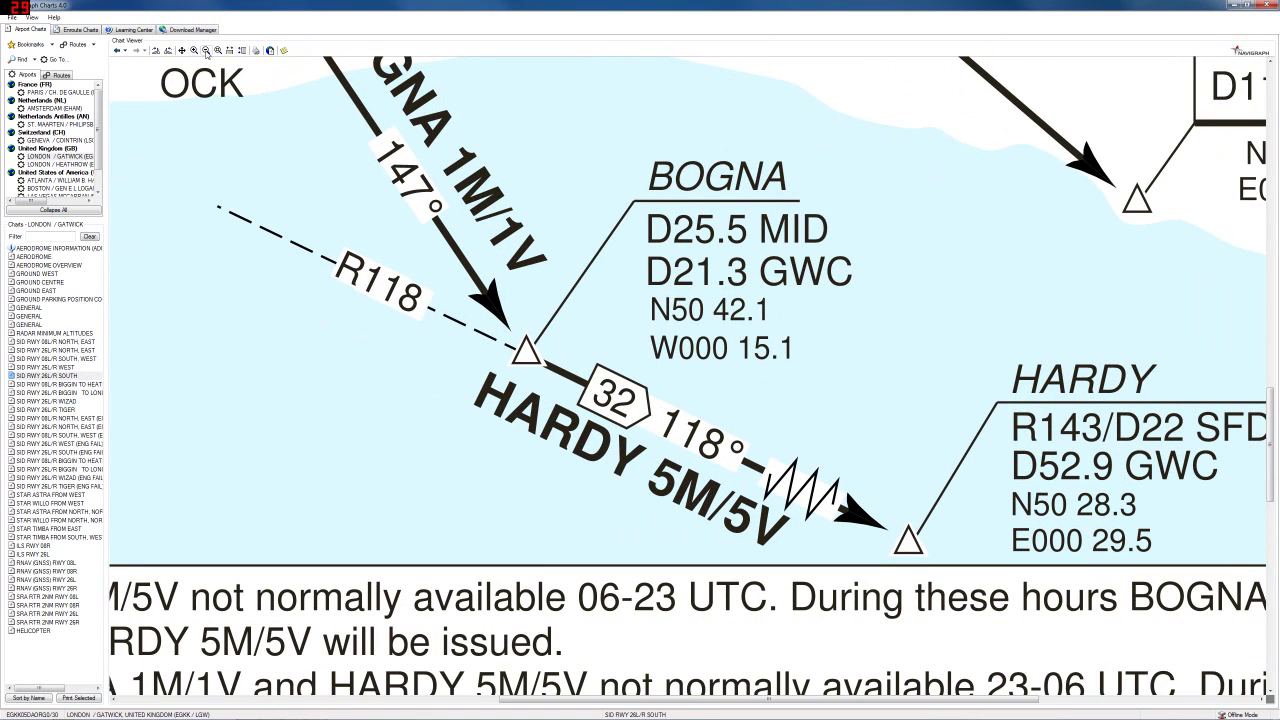
Step: Zoom in close on the BOGNA, HARDY and Seaford fixes
{"action": "scroll", "coordinate": [675, 348], "scroll_direction": "down", "scroll_amount": 3}
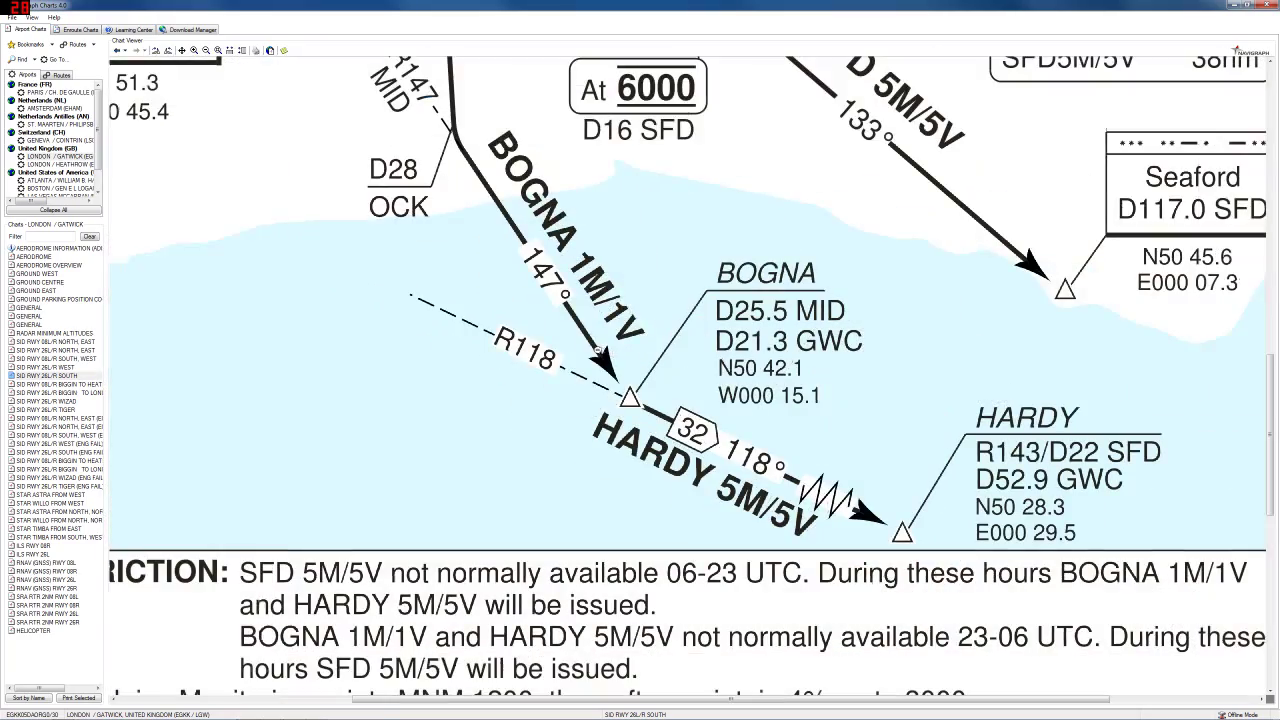
{"action": "scroll", "coordinate": [622, 330], "scroll_direction": "down", "scroll_amount": 1}
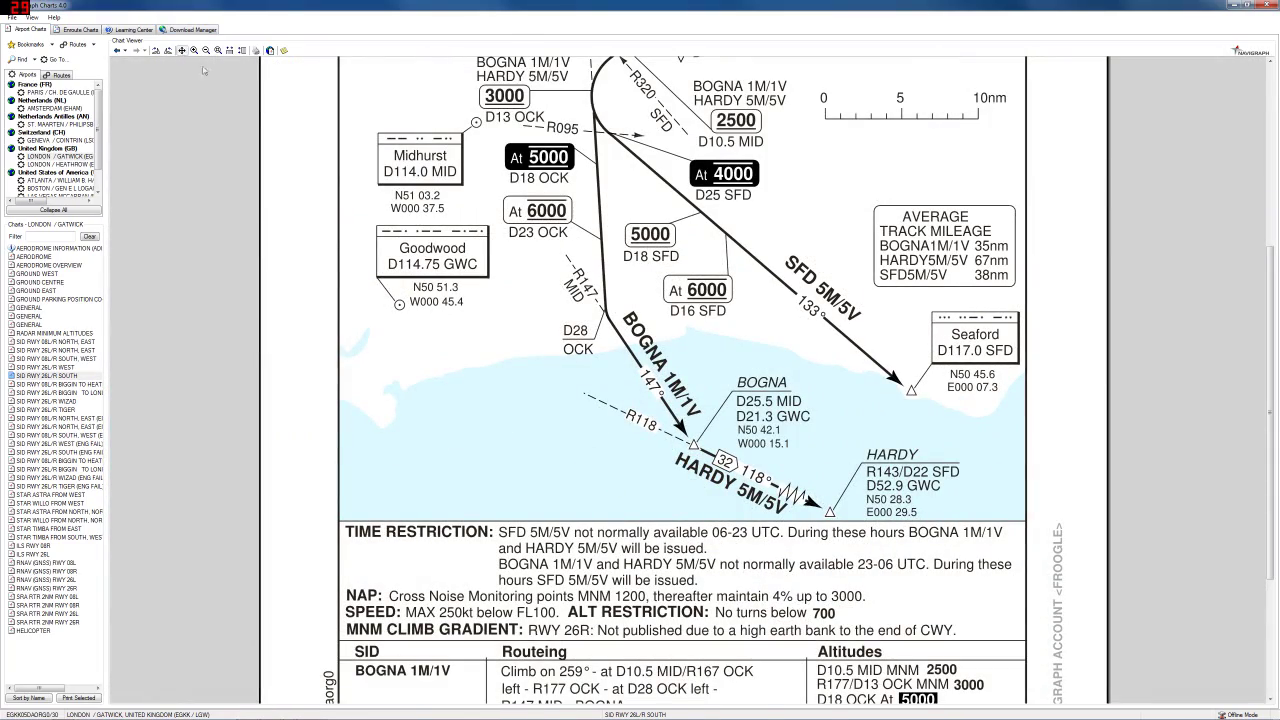
{"action": "scroll", "coordinate": [666, 393], "scroll_direction": "up", "scroll_amount": 1}
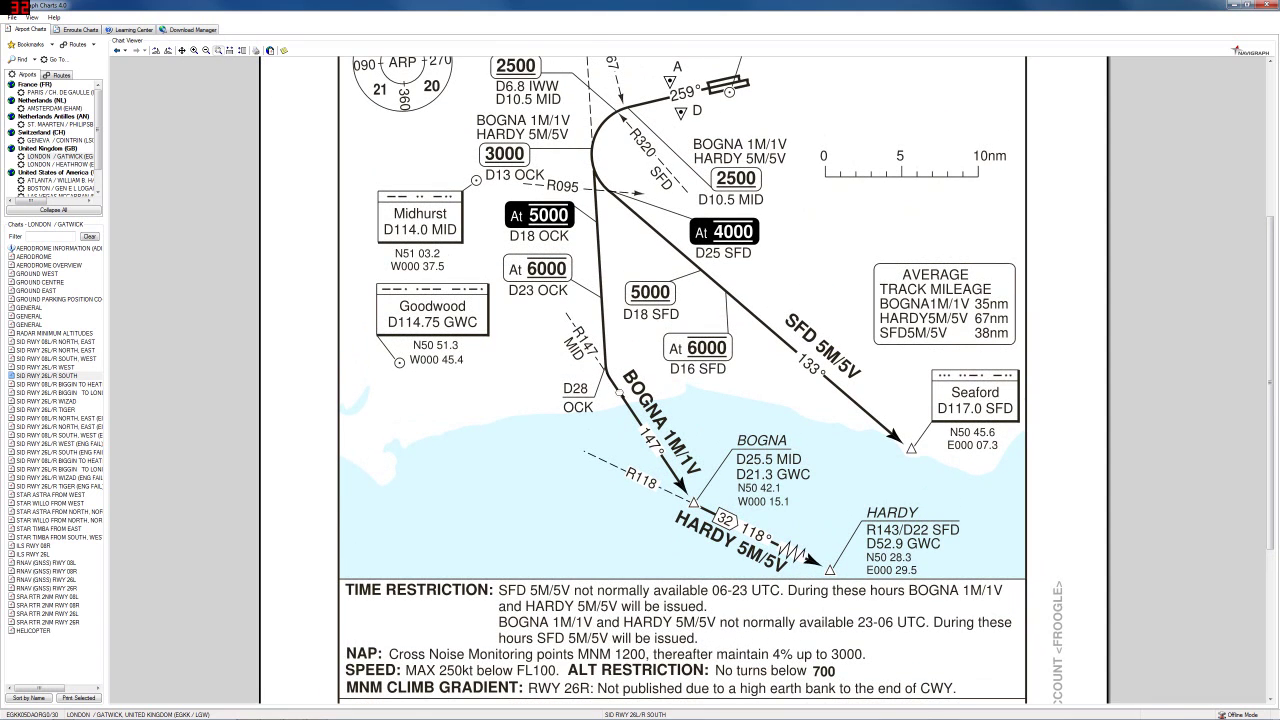
{"action": "left_click_drag", "start_coordinate": [621, 392], "coordinate": [836, 541]}
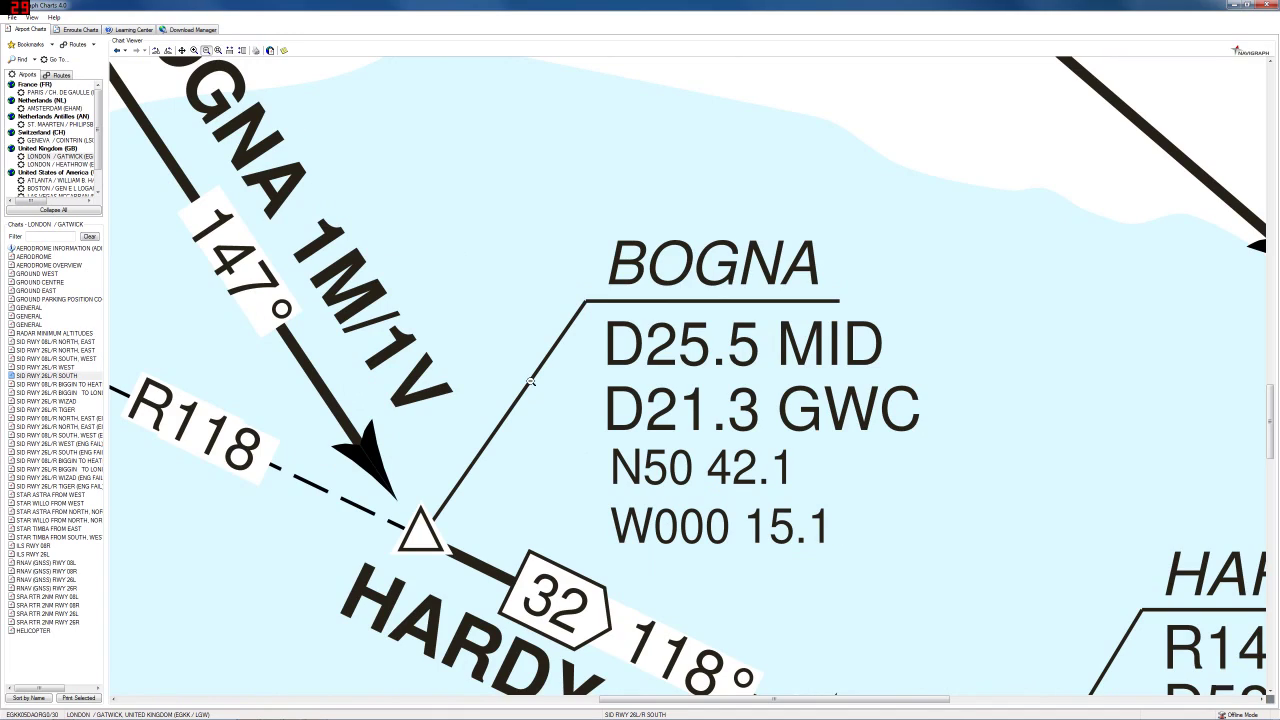
{"action": "left_click", "coordinate": [206, 50]}
{"action": "scroll", "coordinate": [531, 381], "scroll_direction": "down", "scroll_amount": 4}
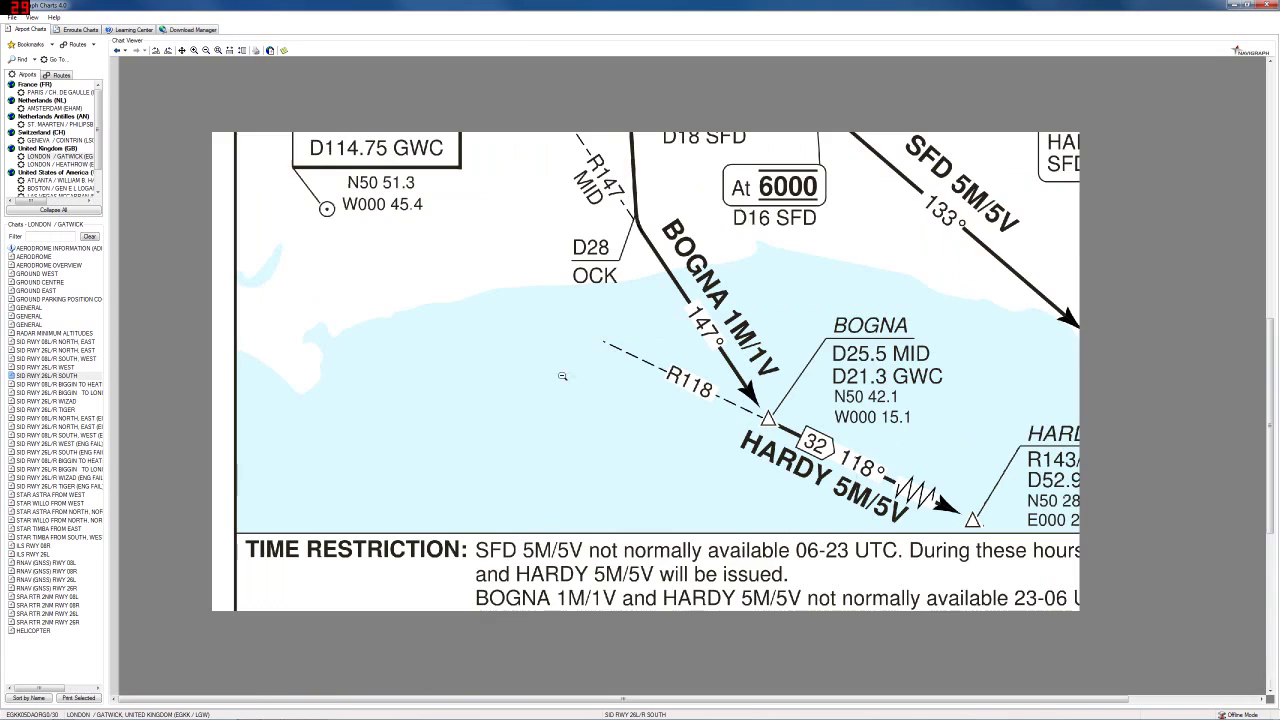
{"action": "scroll", "coordinate": [589, 355], "scroll_direction": "down", "scroll_amount": 2}
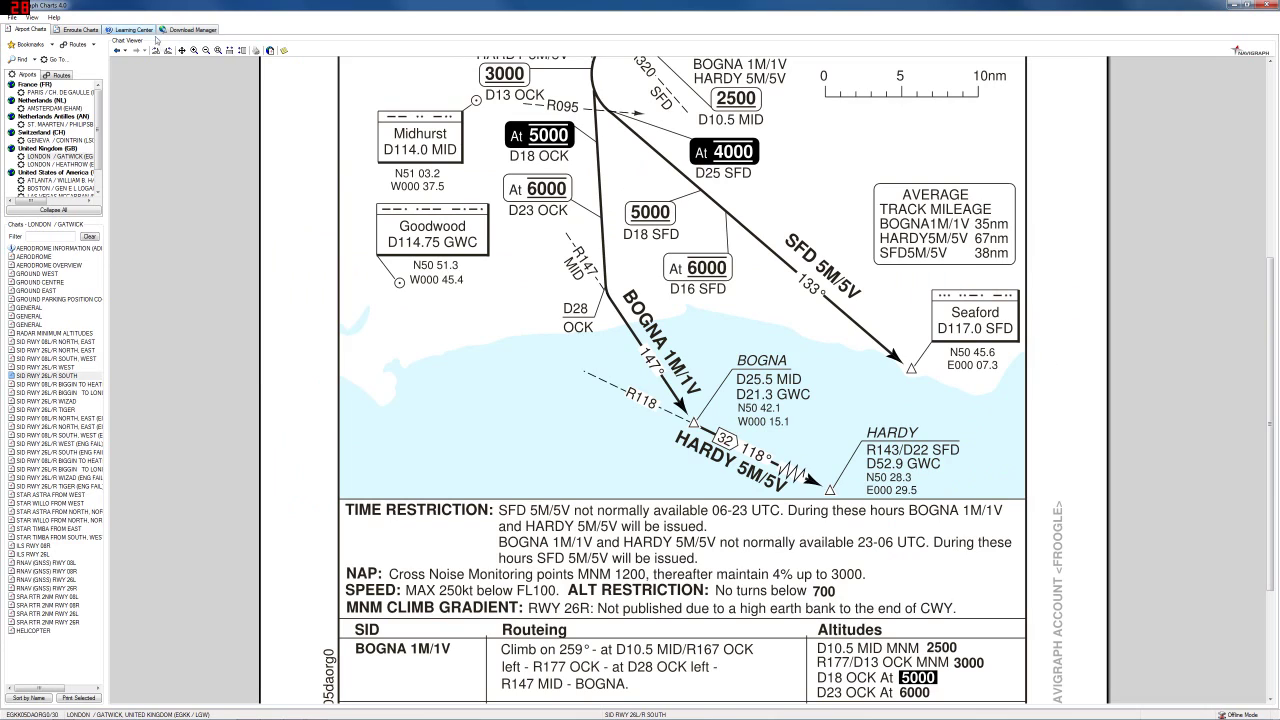
{"action": "left_click", "coordinate": [182, 51]}
{"action": "left_click", "coordinate": [218, 50]}
{"action": "left_click_drag", "start_coordinate": [680, 313], "coordinate": [1038, 526]}
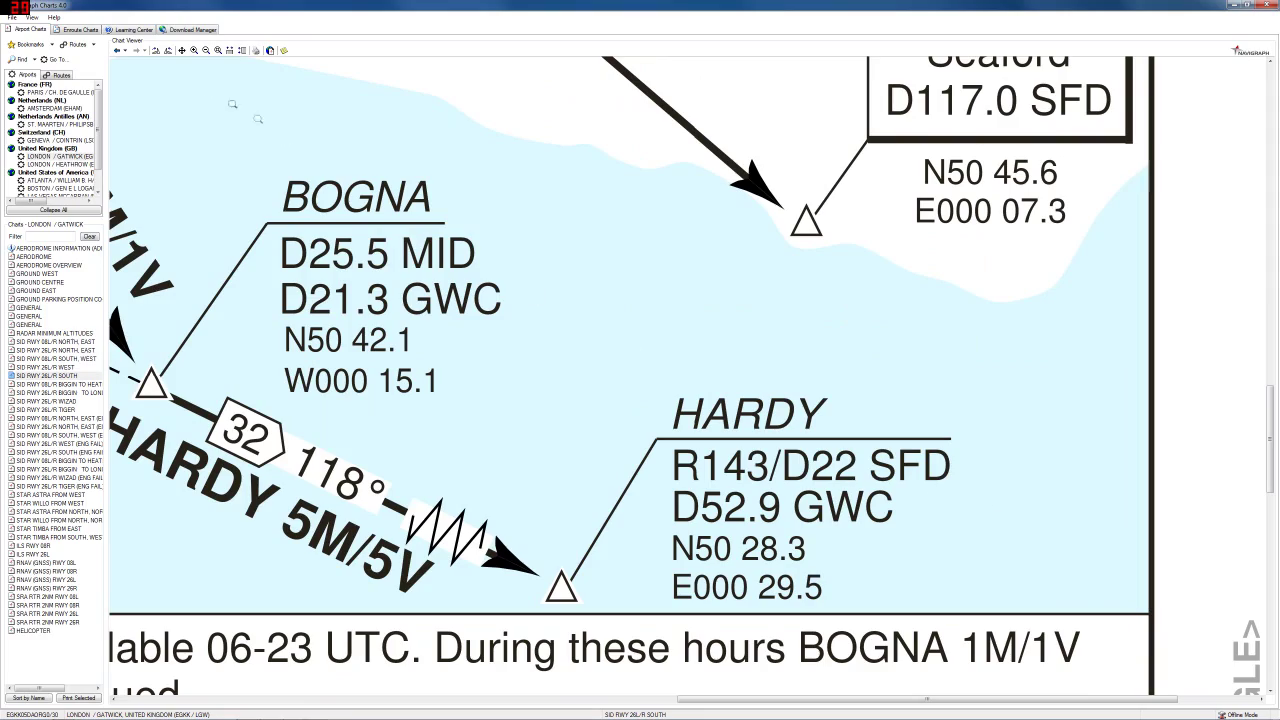
Step: Zoom out until the lower chart and the SID table with HARDY 5M/5V routeing show together
{"action": "left_click", "coordinate": [205, 50]}
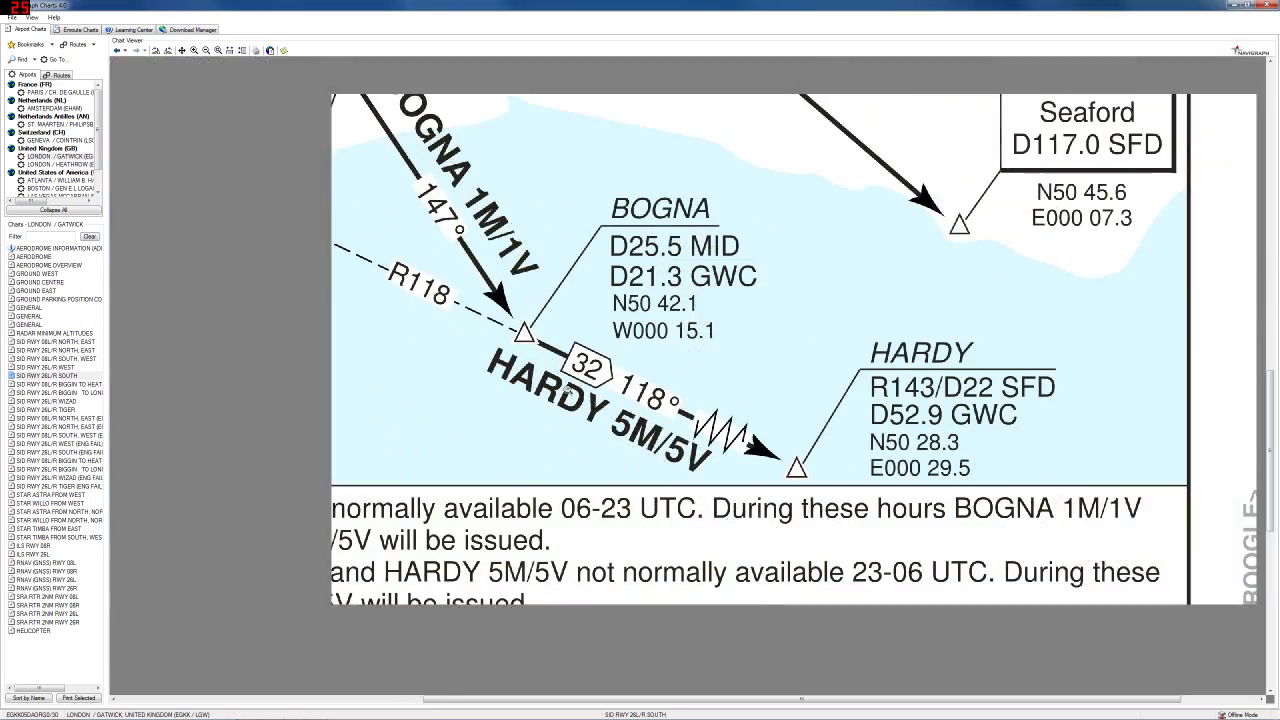
{"action": "left_click", "coordinate": [545, 337]}
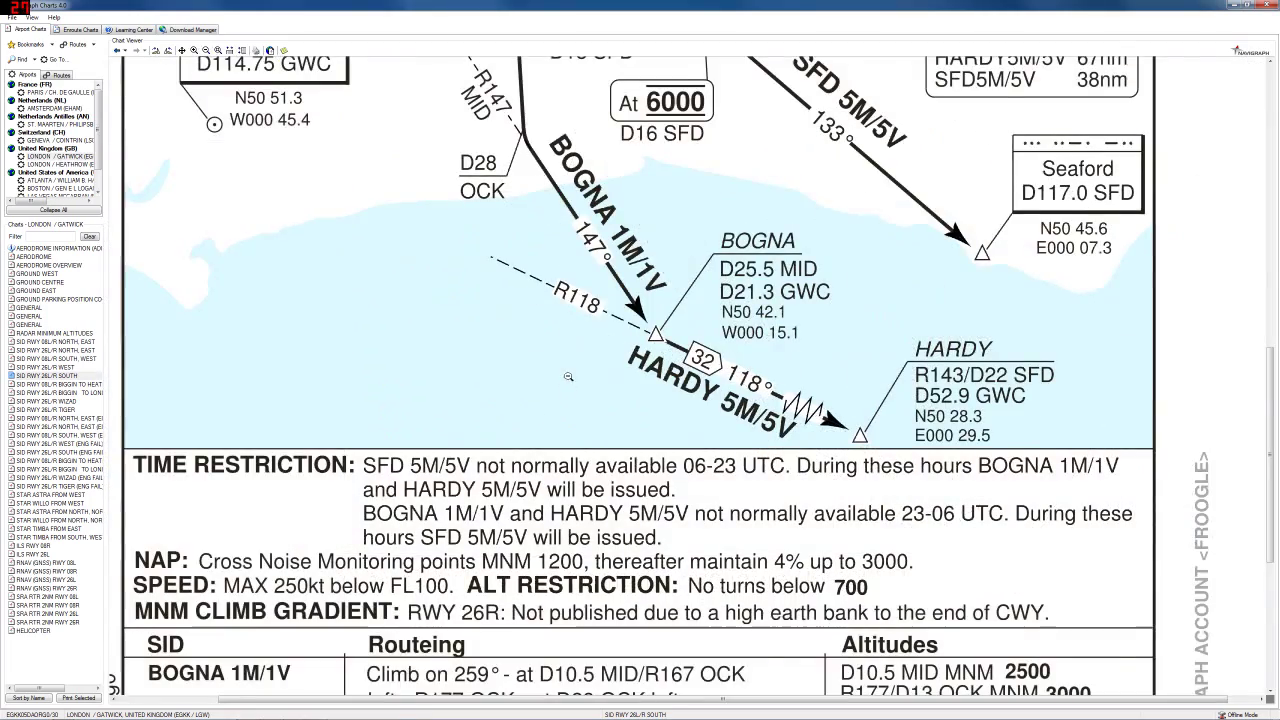
{"action": "left_click", "coordinate": [545, 337]}
{"action": "left_click", "coordinate": [545, 337]}
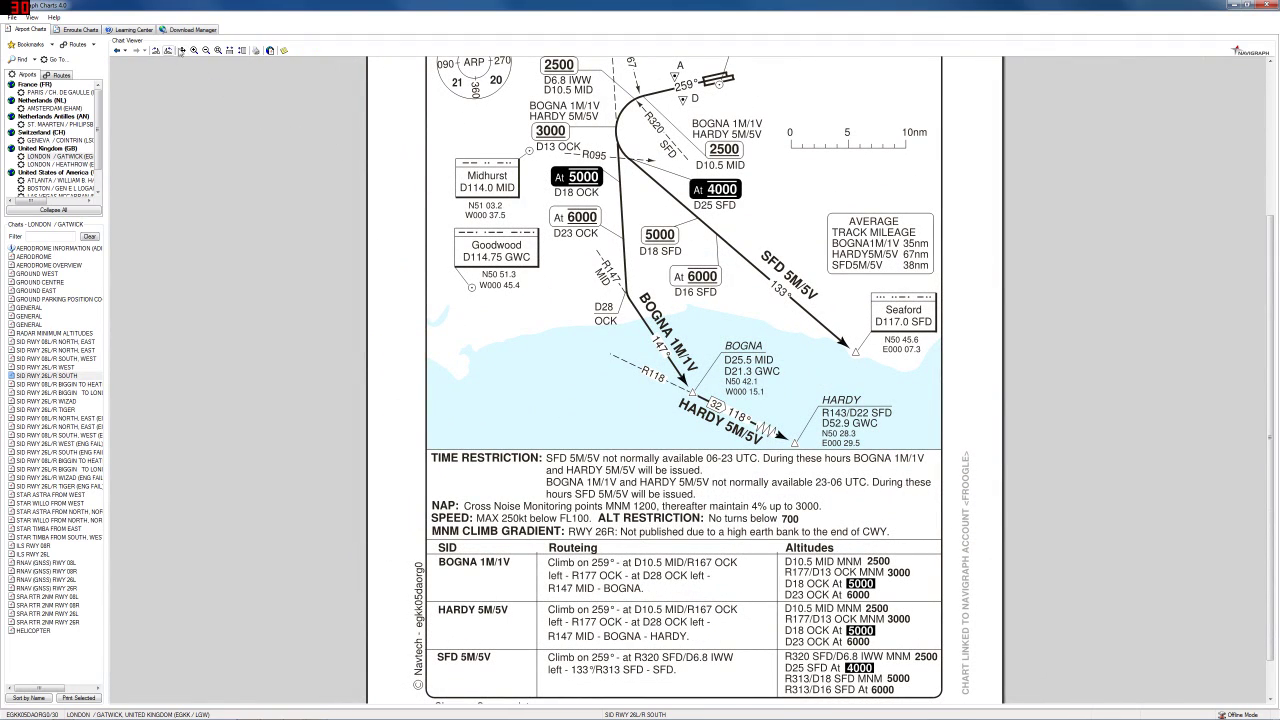
Step: Scroll to the top of the chart to show the SID RWY 26L/R South title and frequency table
{"action": "scroll", "coordinate": [398, 169], "scroll_direction": "up", "scroll_amount": 5}
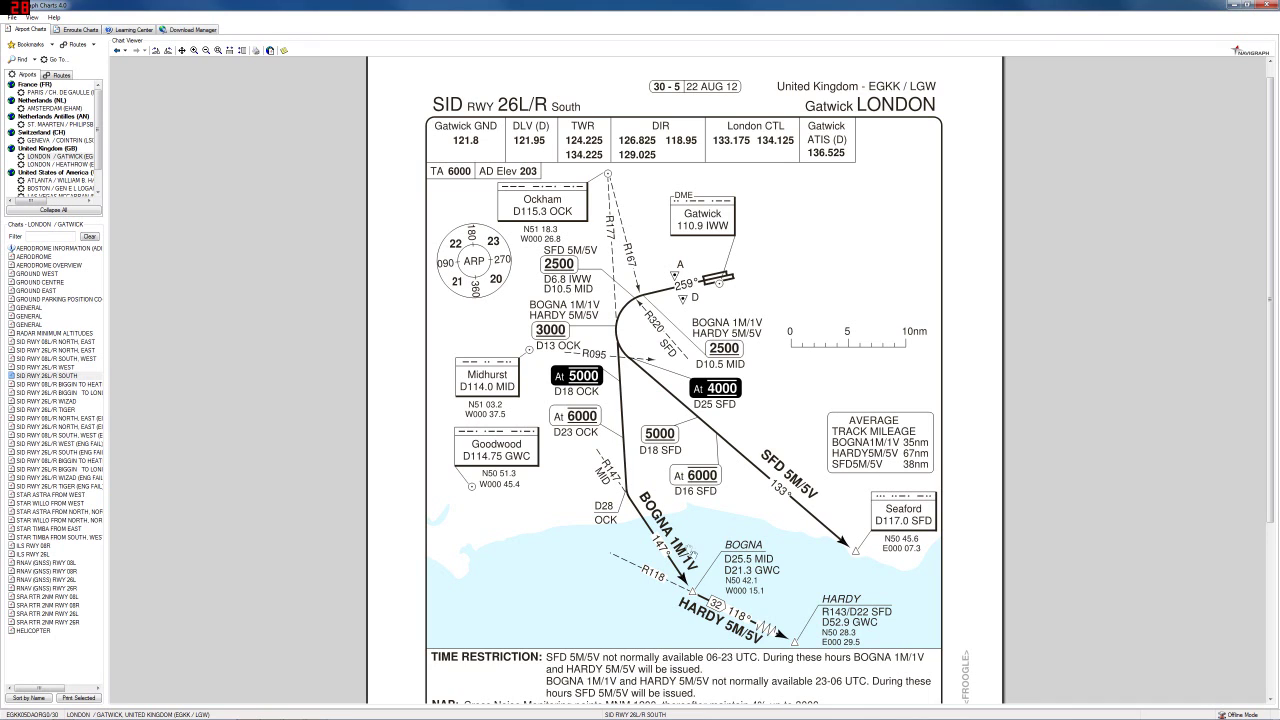
{"action": "scroll", "coordinate": [690, 552], "scroll_direction": "down", "scroll_amount": 3}
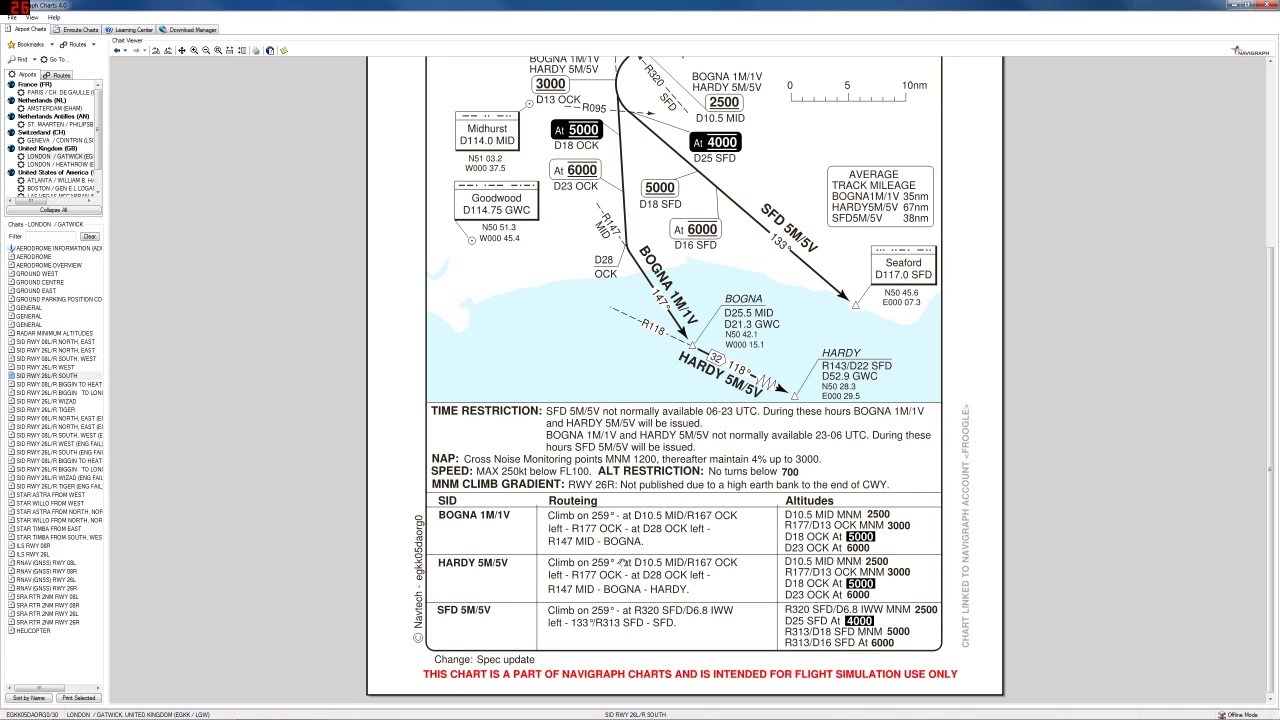
Step: Zoom into the SID routeing table to read the HARDY 5M/5V and BOGNA 1M/1V climb instructions
{"action": "left_click", "coordinate": [219, 50]}
{"action": "left_click_drag", "start_coordinate": [395, 500], "coordinate": [806, 698]}
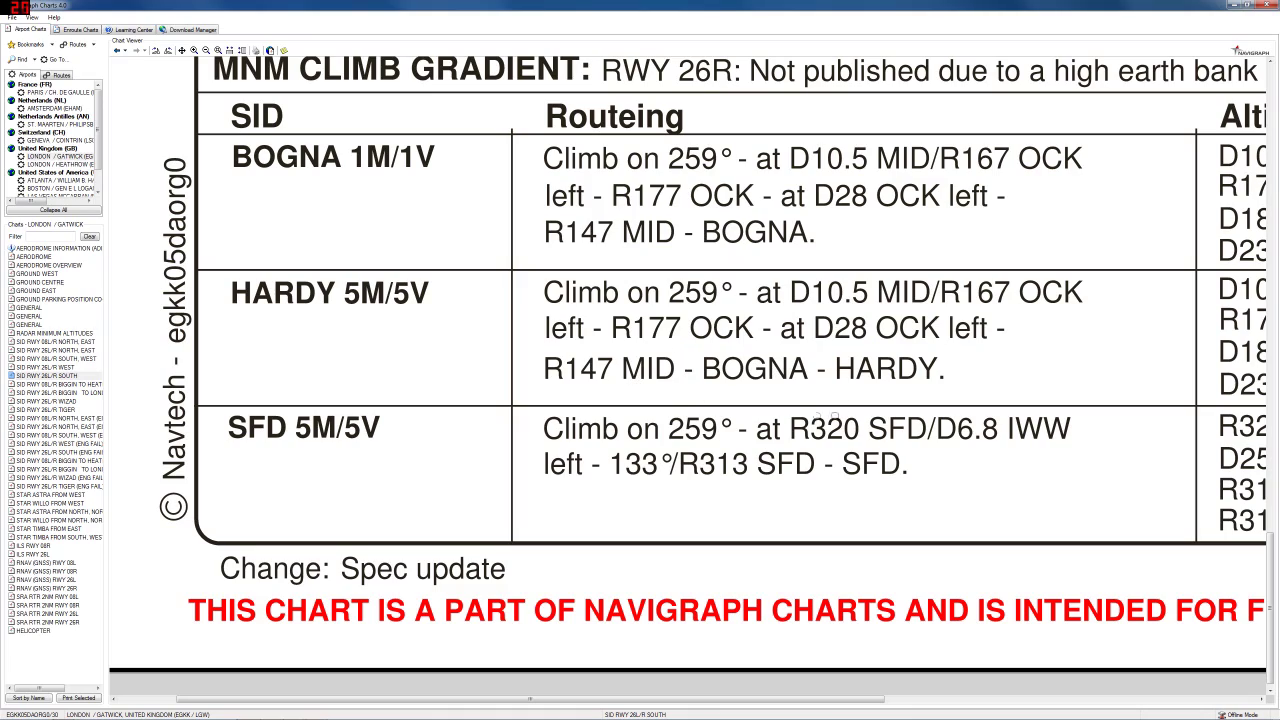
Step: Zoom out until the whole lower chart, including the SFD 5M/5V availability note, is visible
{"action": "left_click", "coordinate": [206, 50]}
{"action": "scroll", "coordinate": [520, 284], "scroll_direction": "down", "scroll_amount": 2}
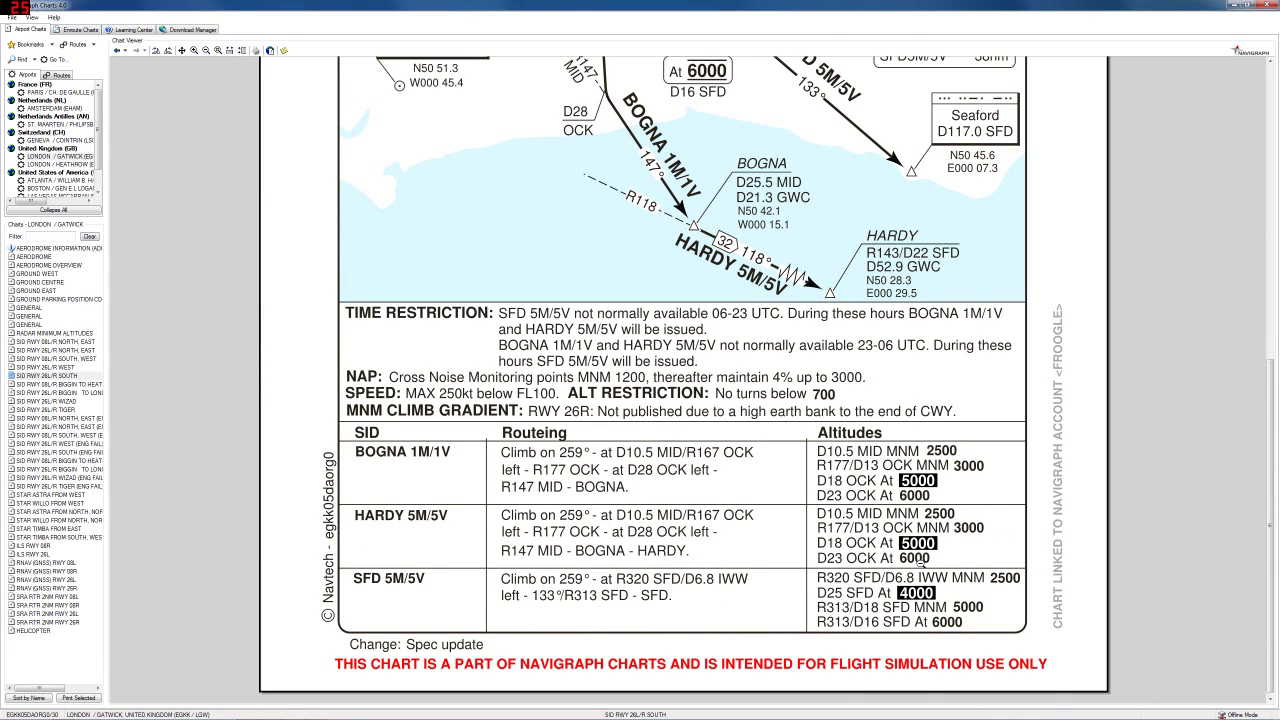
{"action": "scroll", "coordinate": [723, 369], "scroll_direction": "down", "scroll_amount": 1}
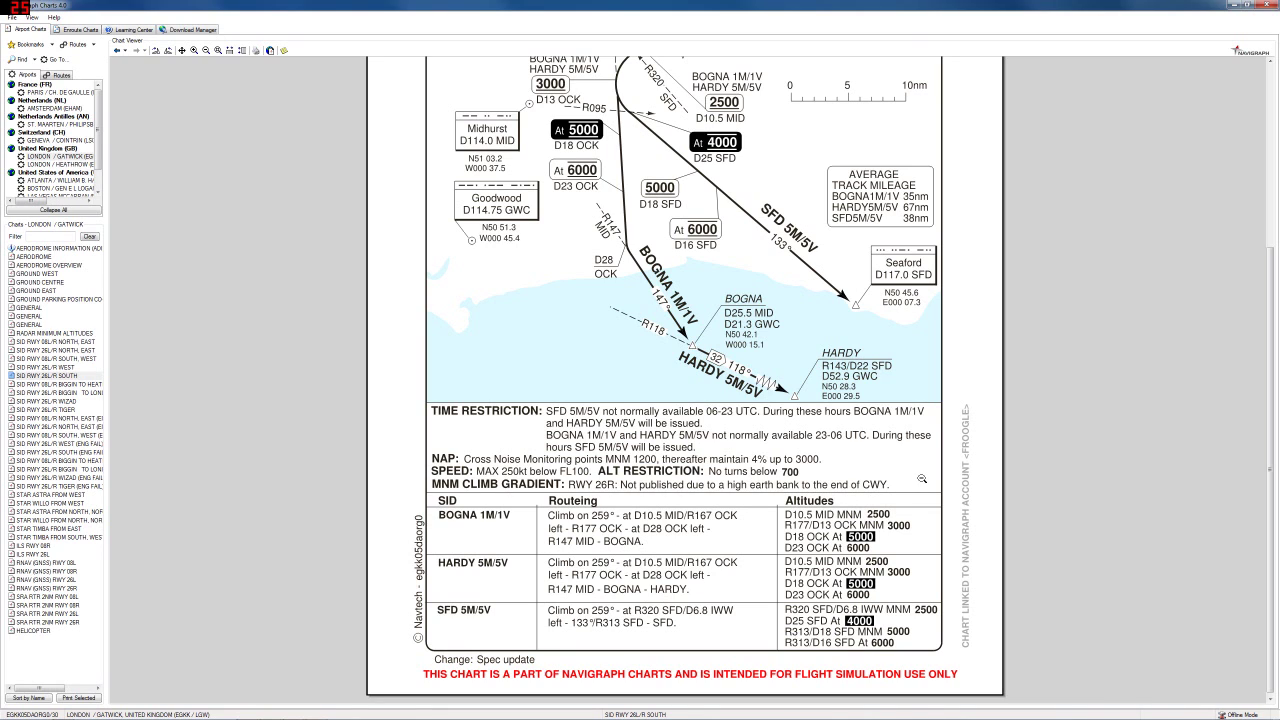
{"action": "left_click", "coordinate": [182, 50]}
Step: Pan the chart down to bring the SID RWY 26L/R South header and frequencies back into view
{"action": "left_click_drag", "start_coordinate": [407, 219], "coordinate": [422, 484]}
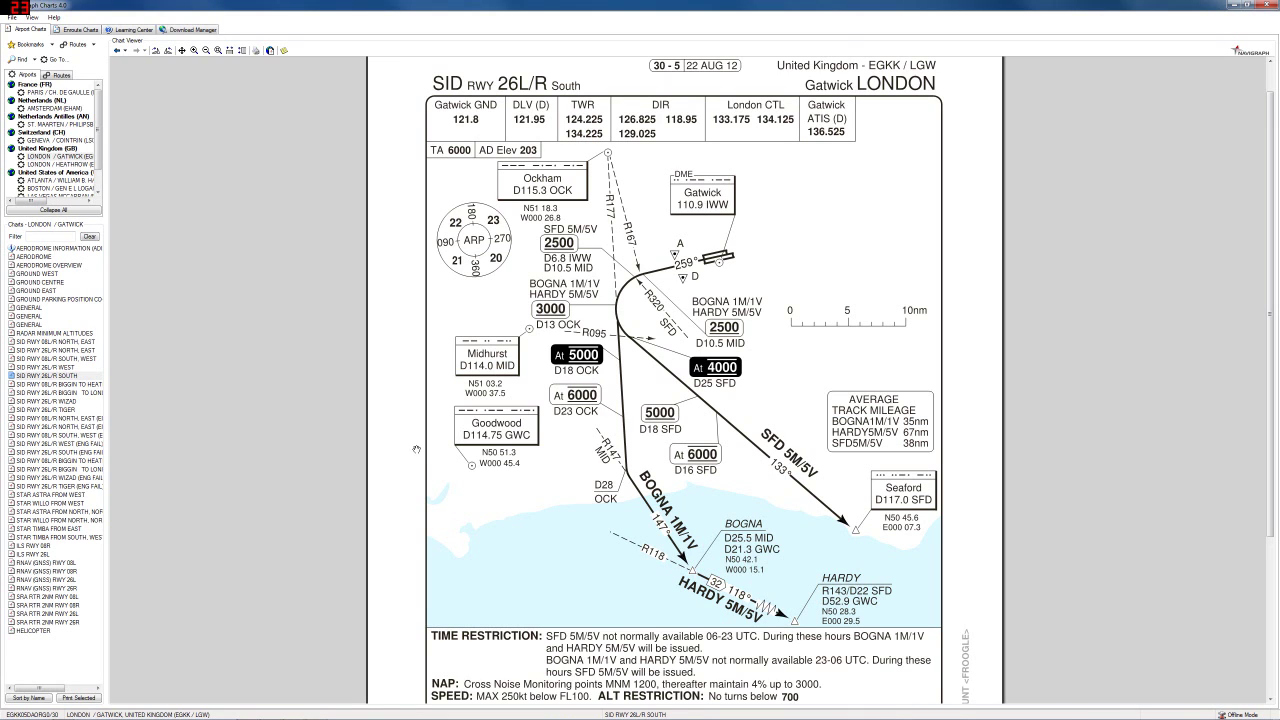
{"action": "key", "text": "super"}
Step: Launch AirbusX FuelPlanner from a Start search for 'airbus' and arrange it over a restored Navigraph window
{"action": "type", "text": "airbus"}
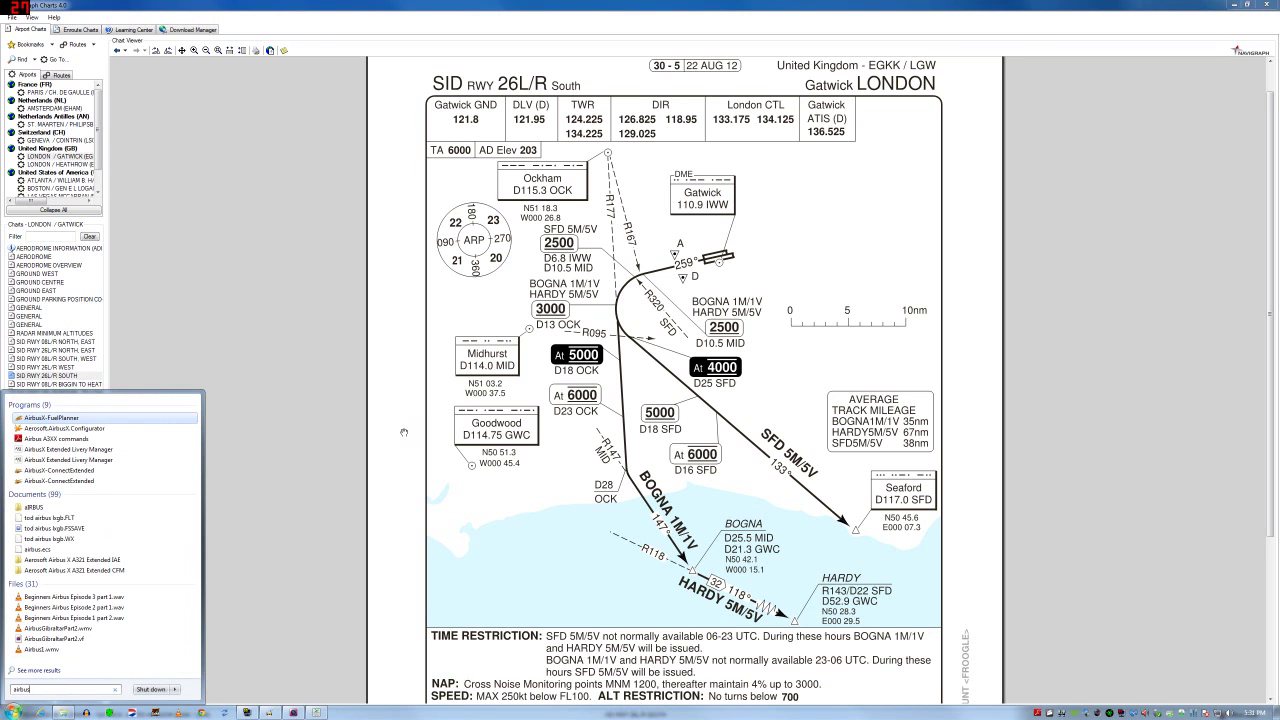
{"action": "key", "text": "Return"}
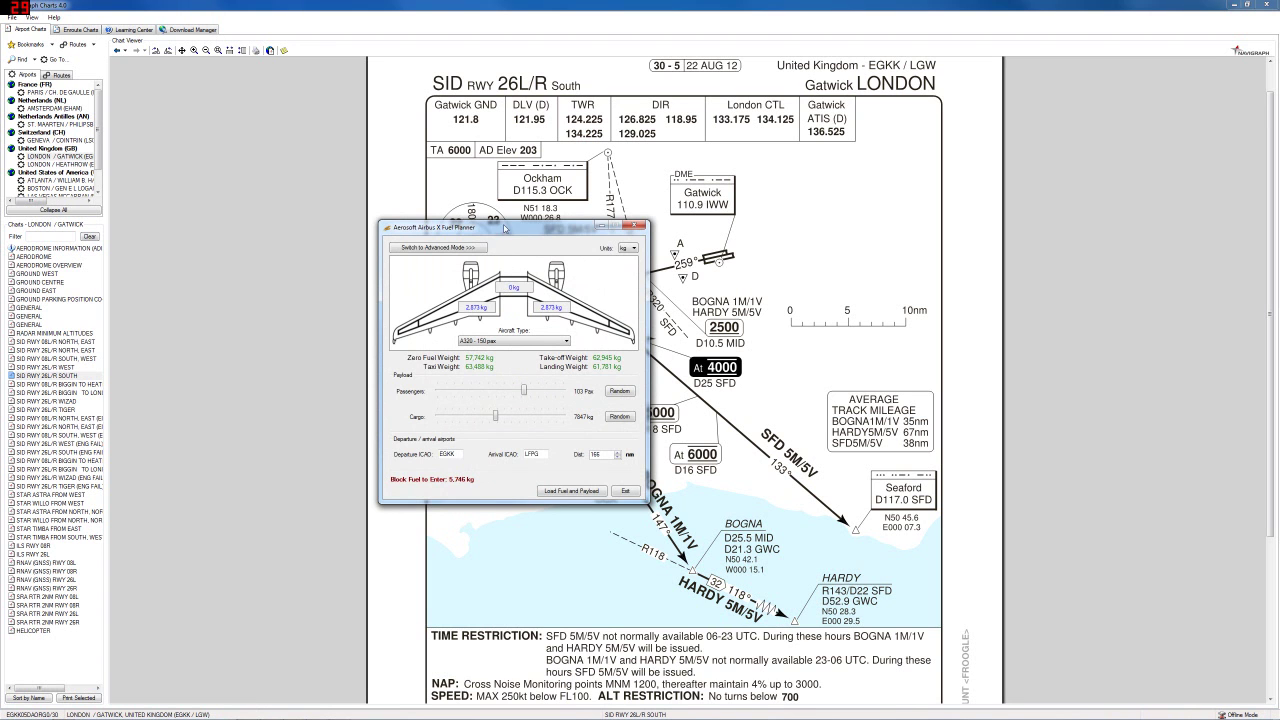
{"action": "left_click_drag", "start_coordinate": [505, 228], "coordinate": [516, 239]}
{"action": "double_click", "coordinate": [469, 9]}
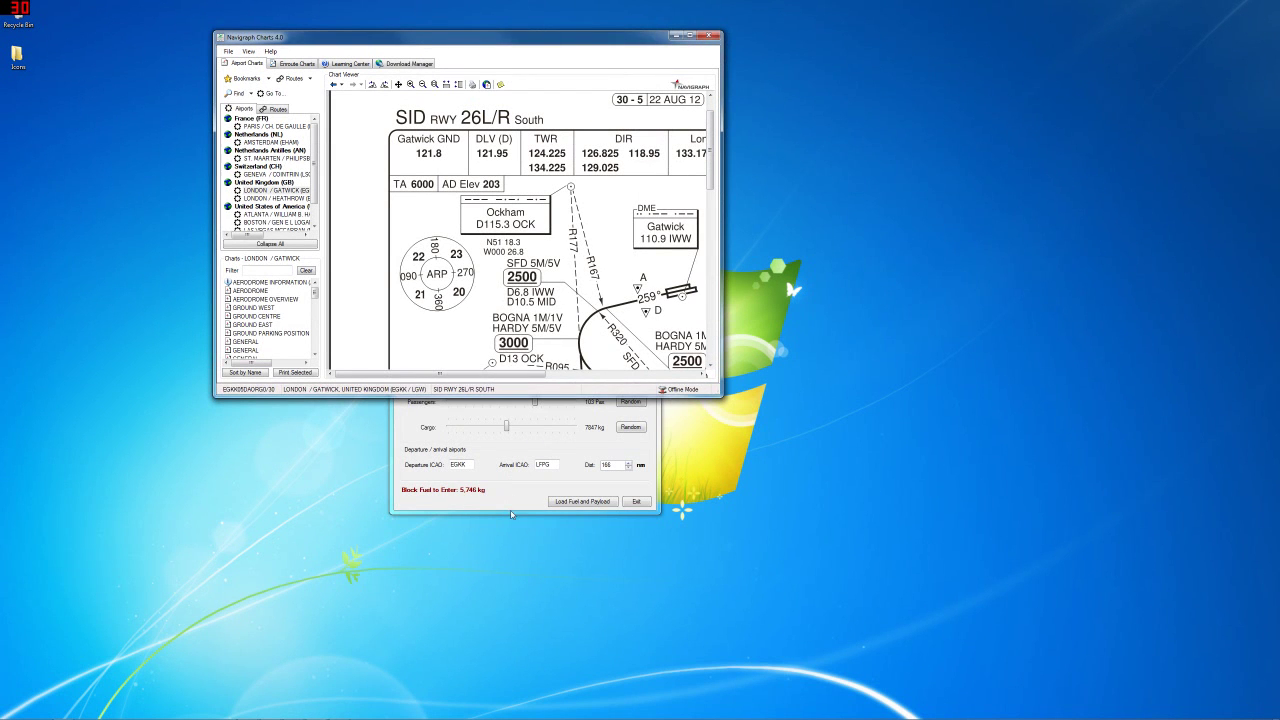
{"action": "left_click", "coordinate": [516, 481]}
{"action": "left_click_drag", "start_coordinate": [546, 233], "coordinate": [477, 211]}
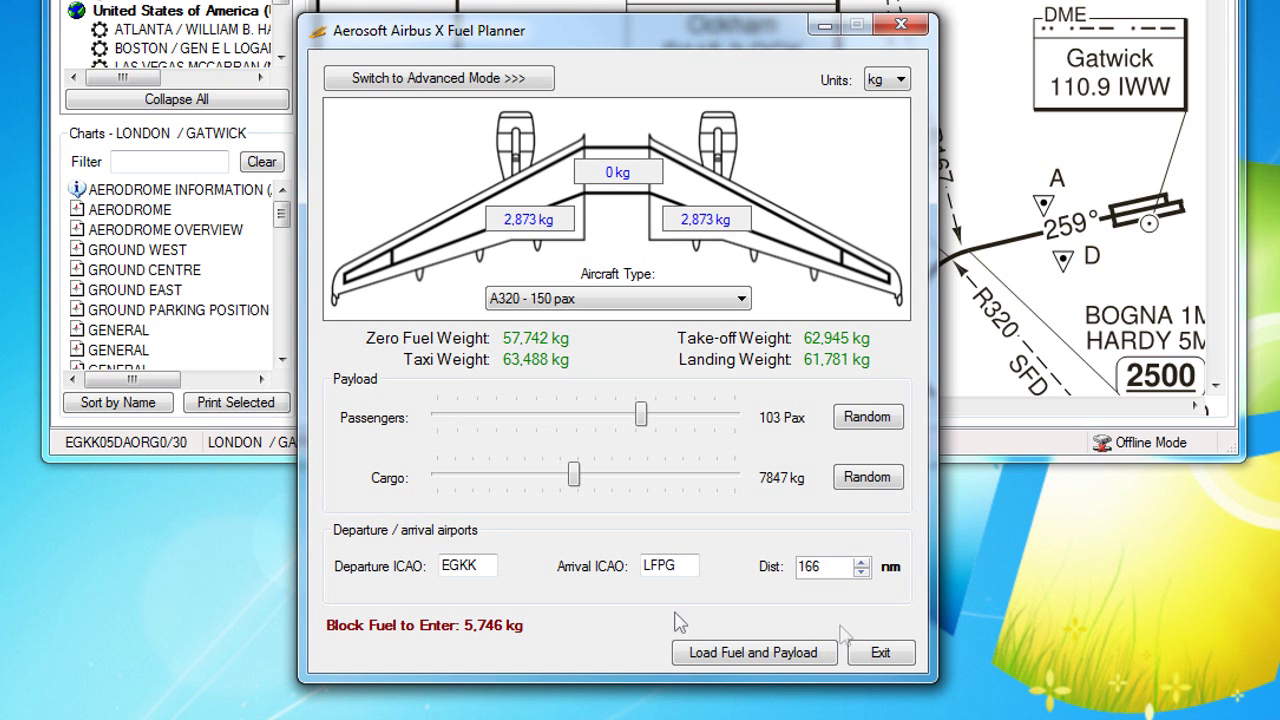
Step: Enter EGKK as departure and LFPG as arrival, then close the fuel planner
{"action": "left_click", "coordinate": [396, 441]}
{"action": "left_click_drag", "start_coordinate": [478, 566], "coordinate": [396, 581]}
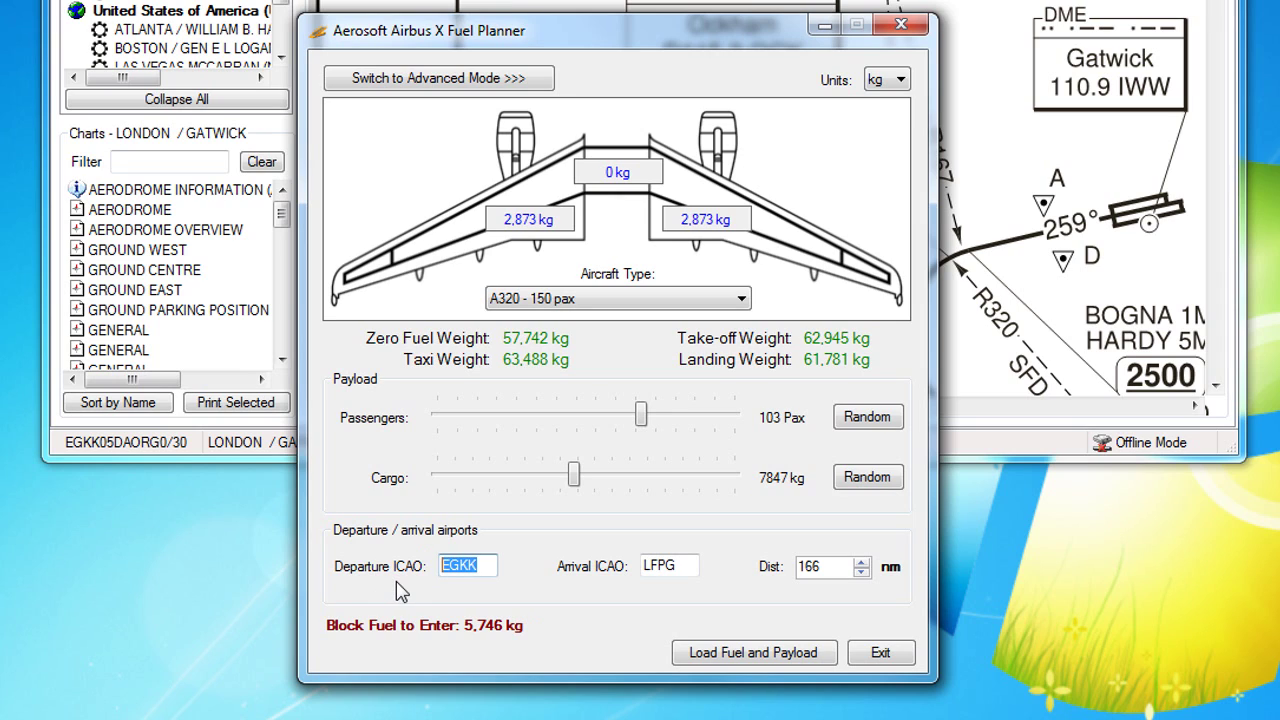
{"action": "type", "text": "EGKK"}
{"action": "key", "text": "Tab"}
{"action": "type", "text": "LF[PG"}
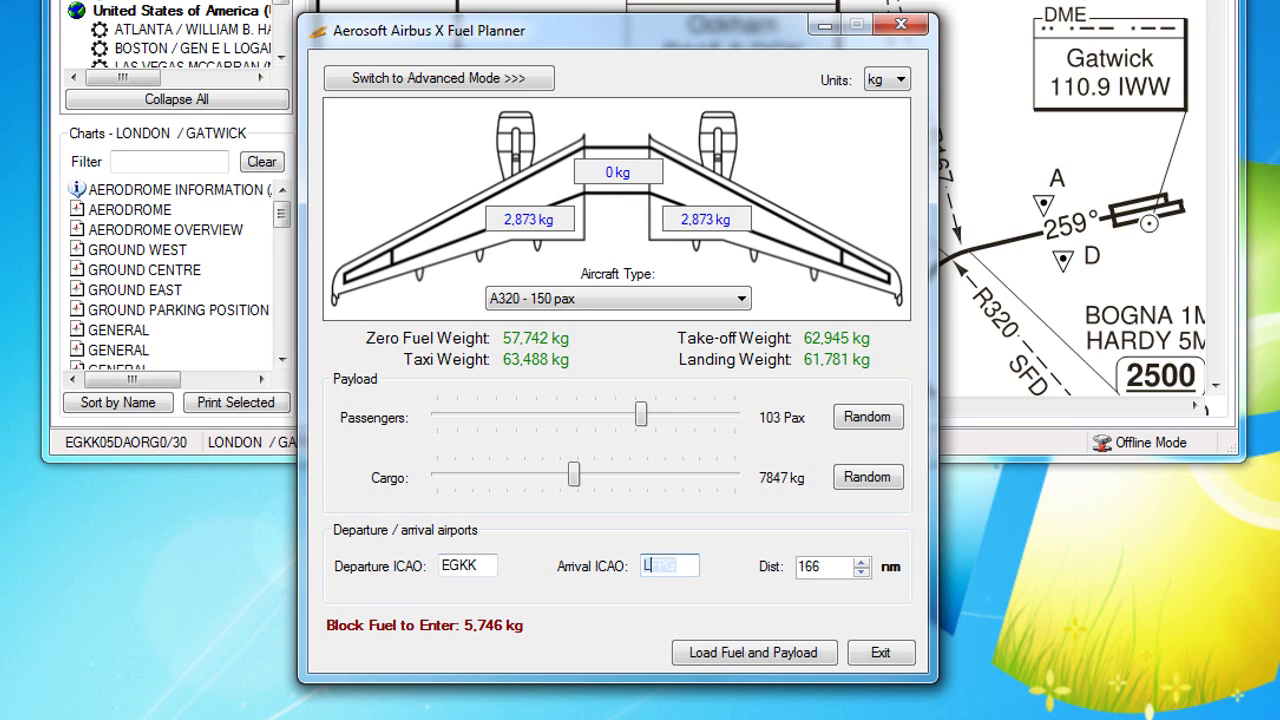
{"action": "key", "text": "BackSpace"}
{"action": "key", "text": "BackSpace"}
{"action": "key", "text": "BackSpace"}
{"action": "type", "text": "PG"}
{"action": "left_click_drag", "start_coordinate": [582, 20], "coordinate": [673, 85]}
{"action": "key", "text": "alt+F4"}
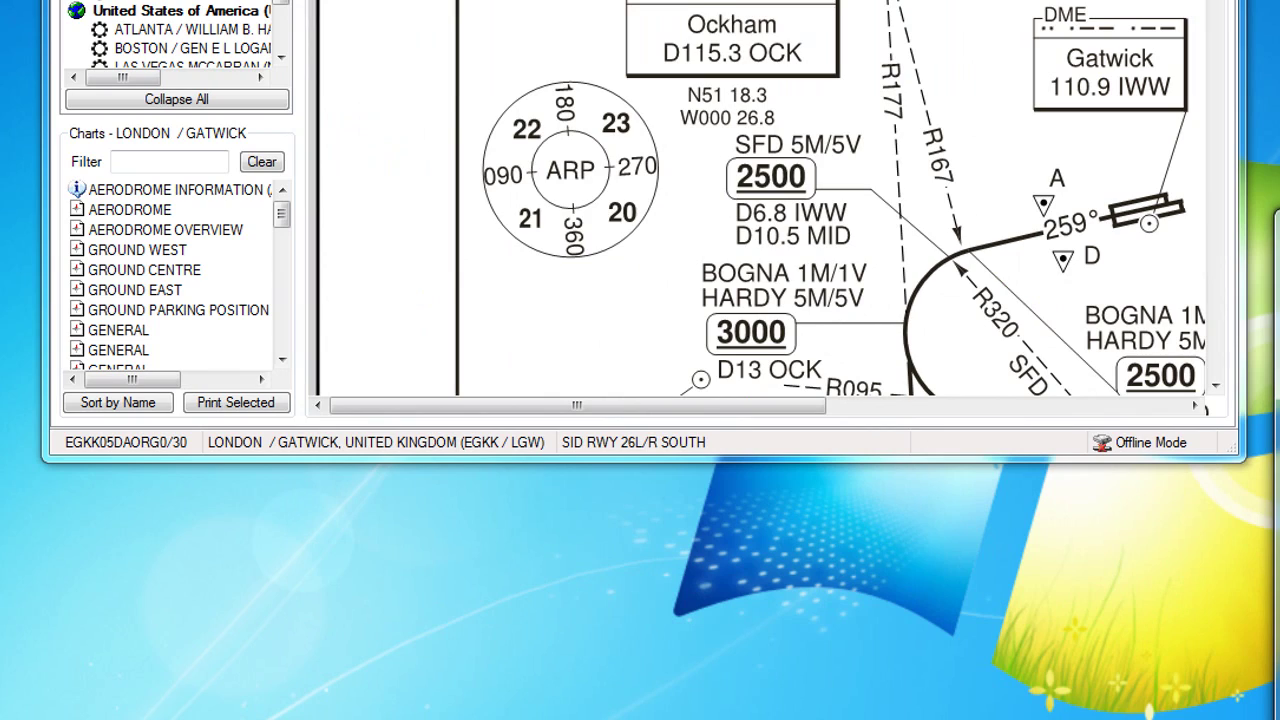